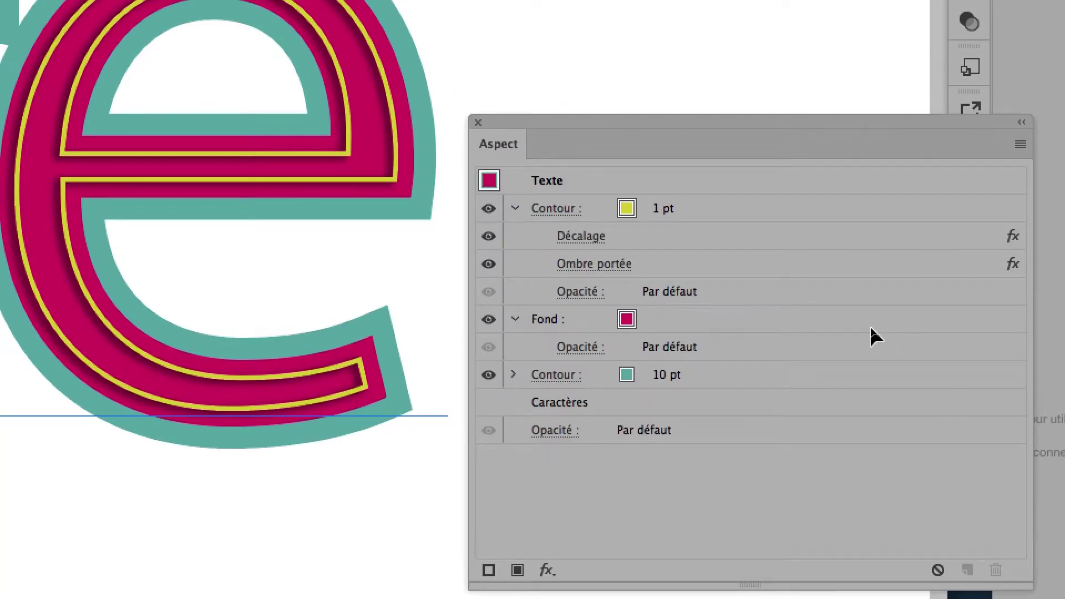
click(866, 327)
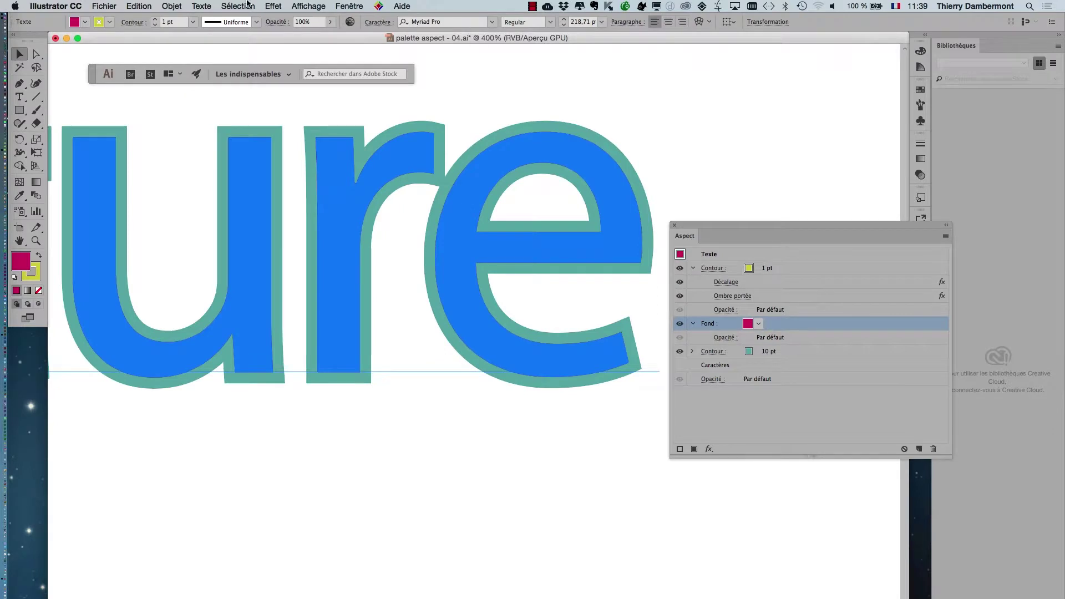
click(273, 6)
mouse_move(303, 151)
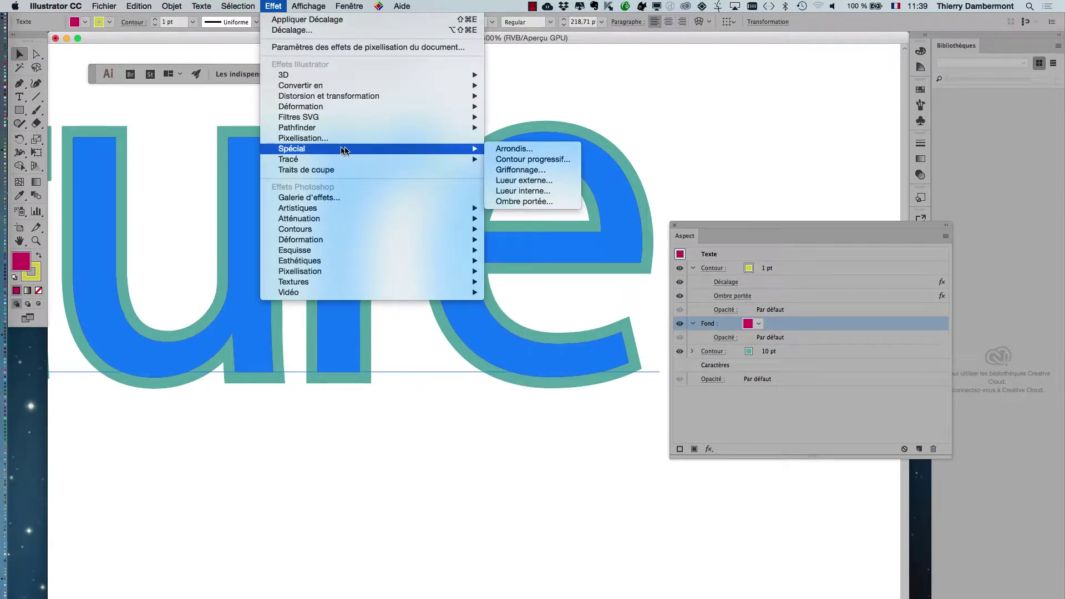
click(857, 228)
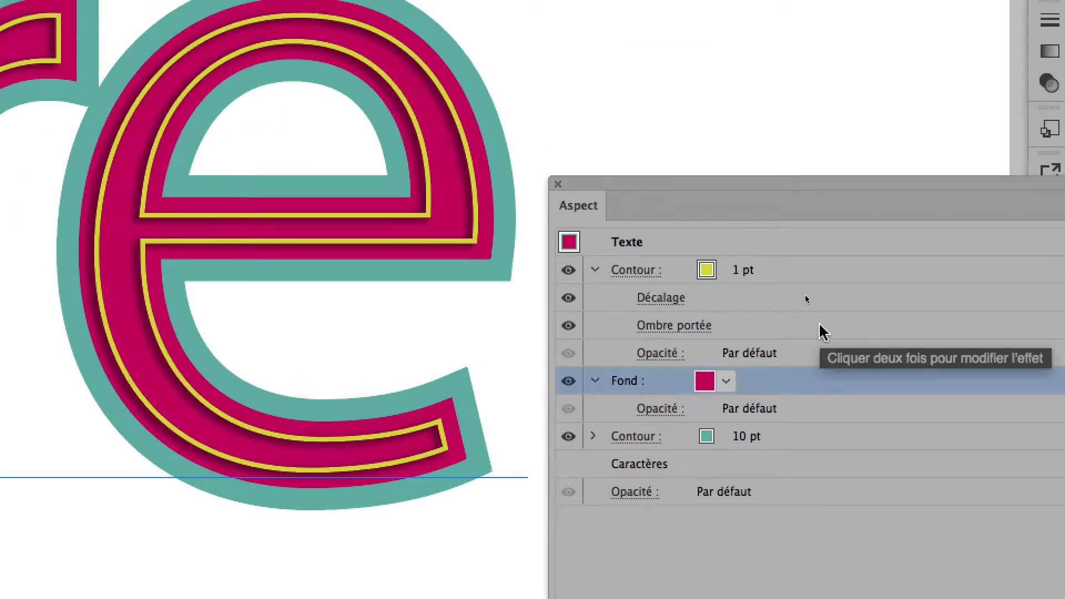
Copy the yellow stroke's Ombre portée effect onto the text fill and set the copied shadow's opacity to 60% with preview enabled.
click(818, 324)
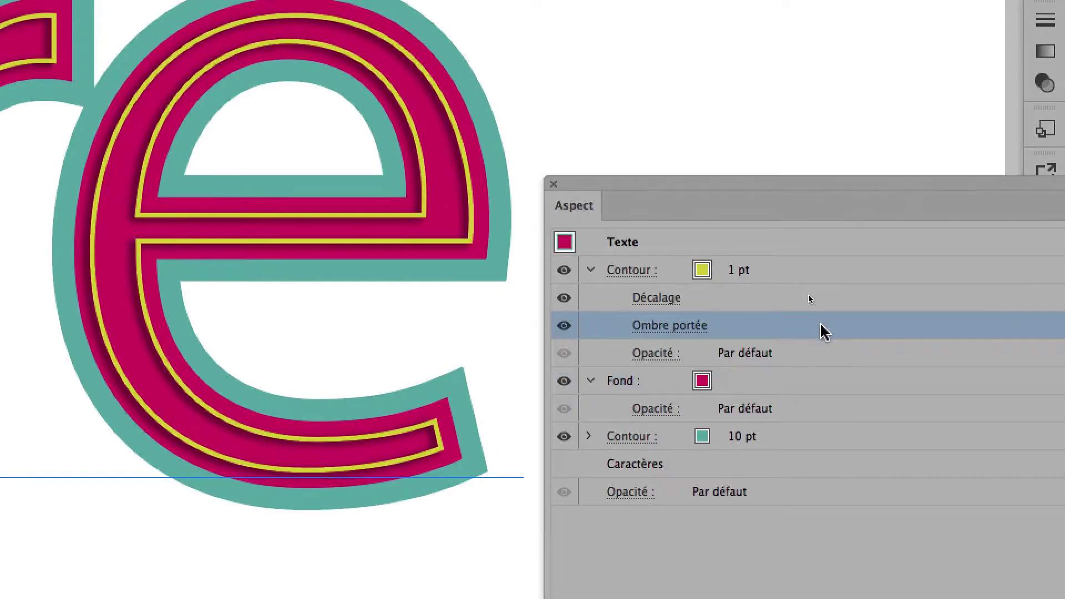
mouse_move(820, 337)
mouse_down()
mouse_move(821, 362)
mouse_move(790, 362)
mouse_move(813, 347)
mouse_up()
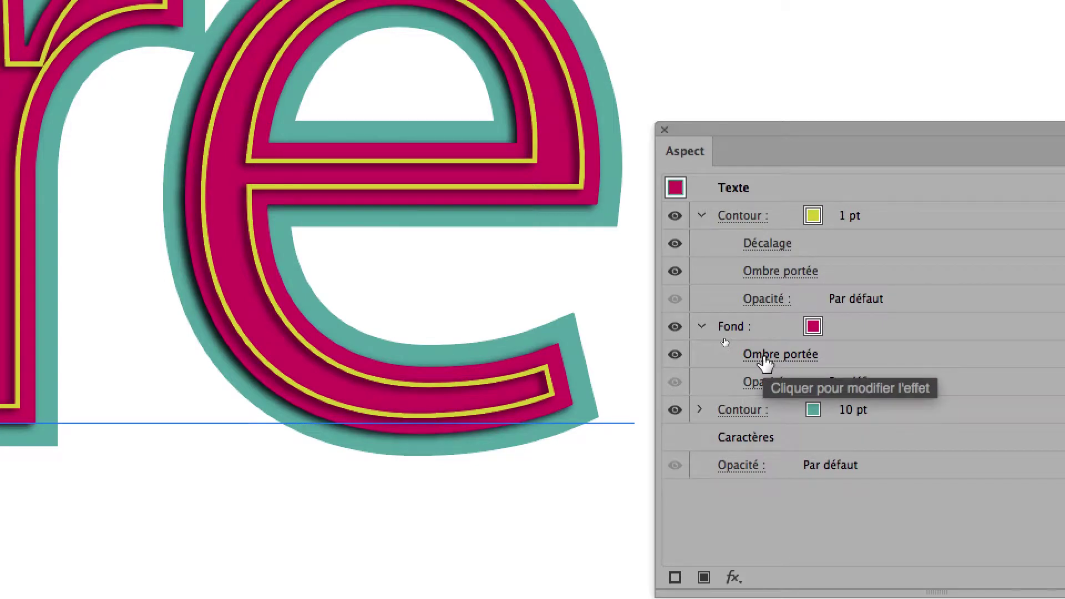
click(765, 359)
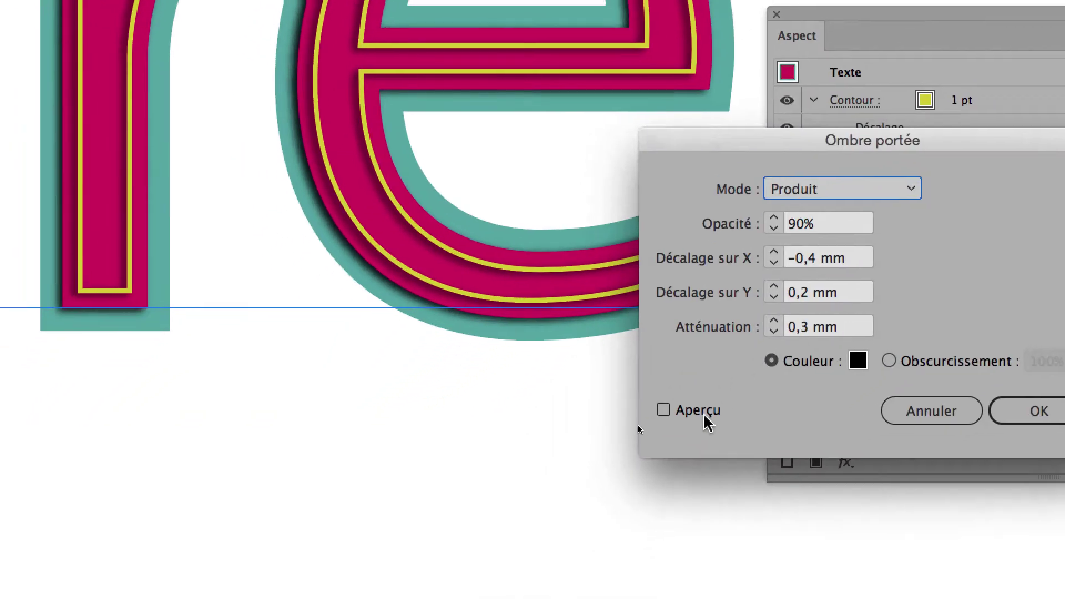
click(698, 411)
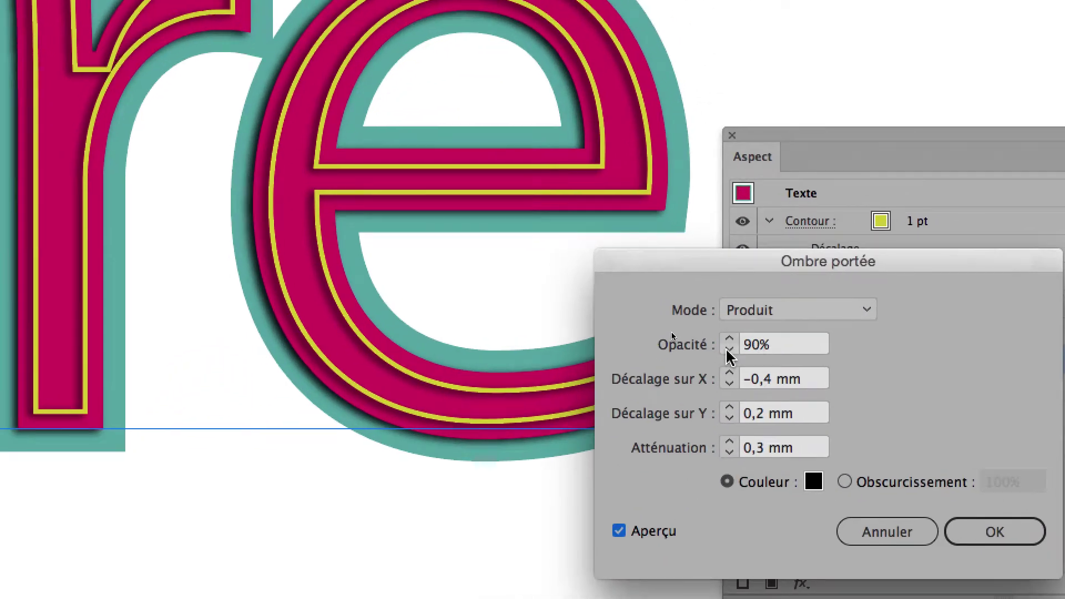
click(729, 350)
click(729, 350)
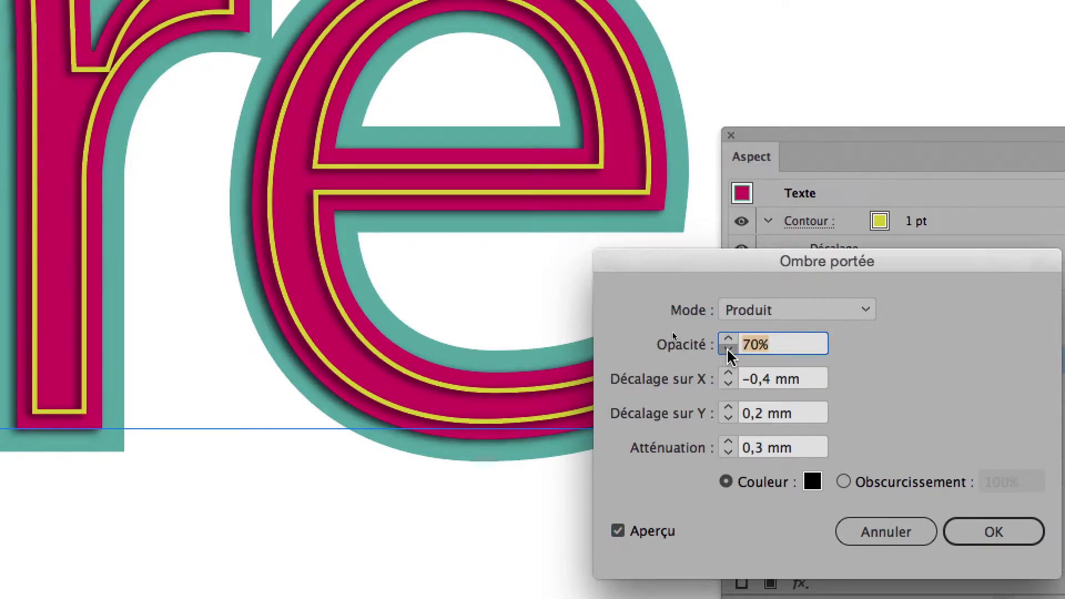
click(729, 350)
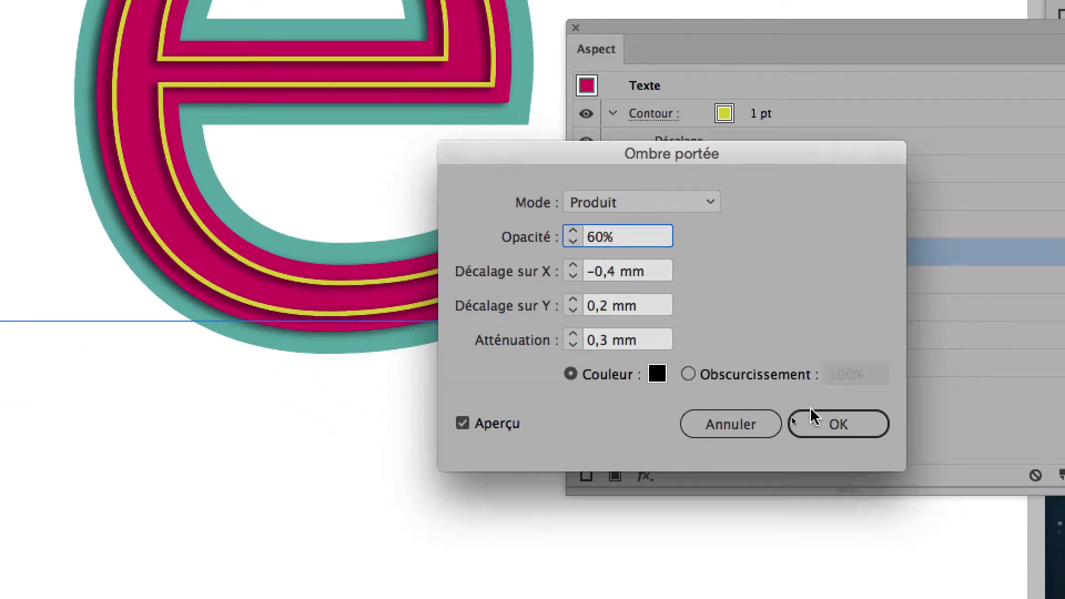
click(812, 419)
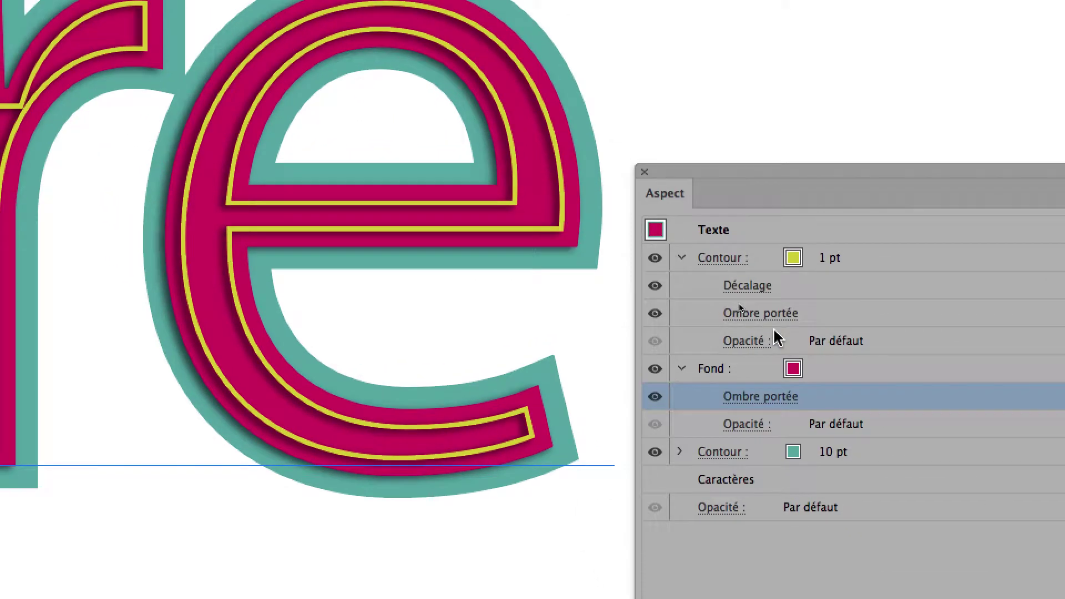
scroll(601, 408, down, 1)
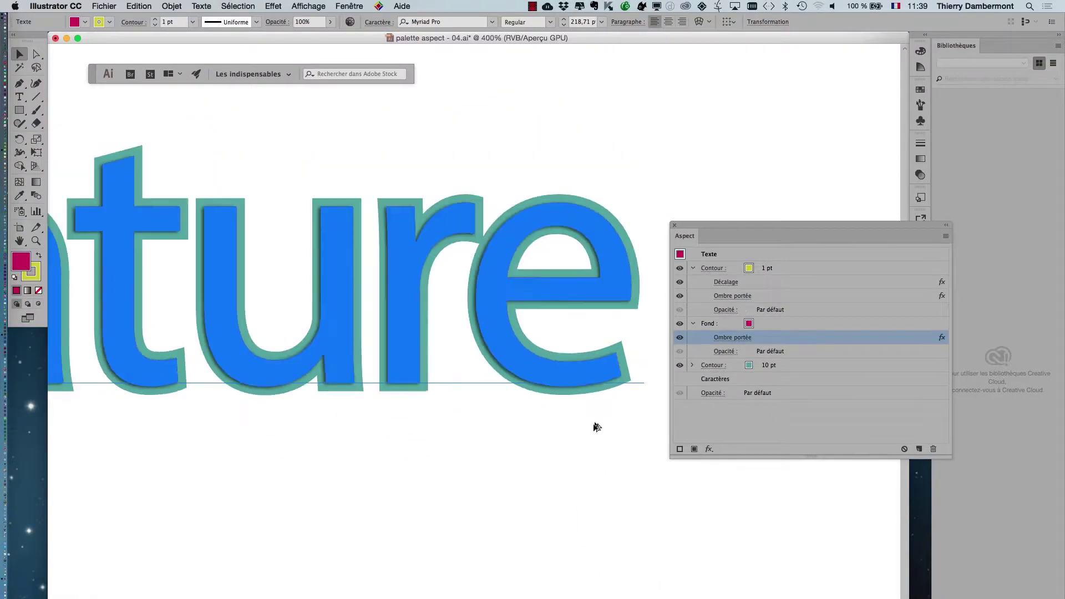
scroll(547, 322, up, 4)
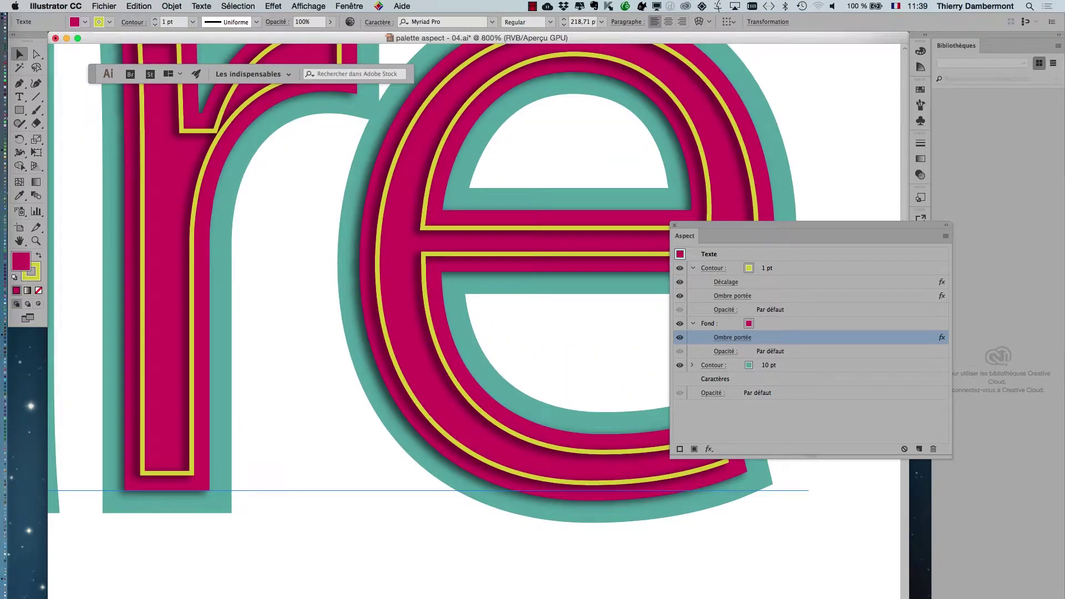
scroll(648, 518, down, 2)
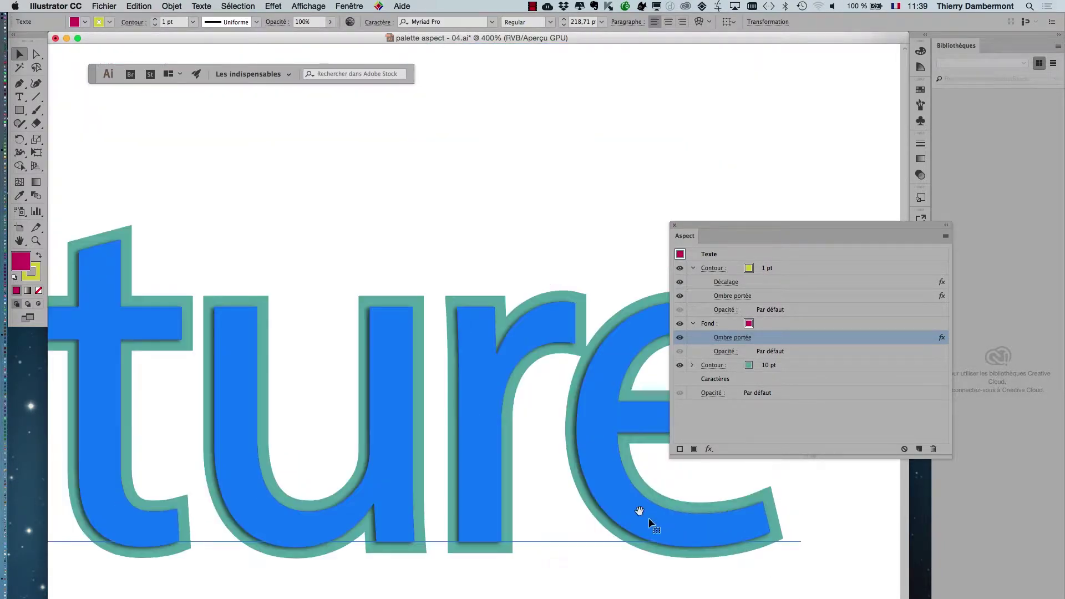
scroll(414, 383, down, 2)
scroll(413, 383, right, 3)
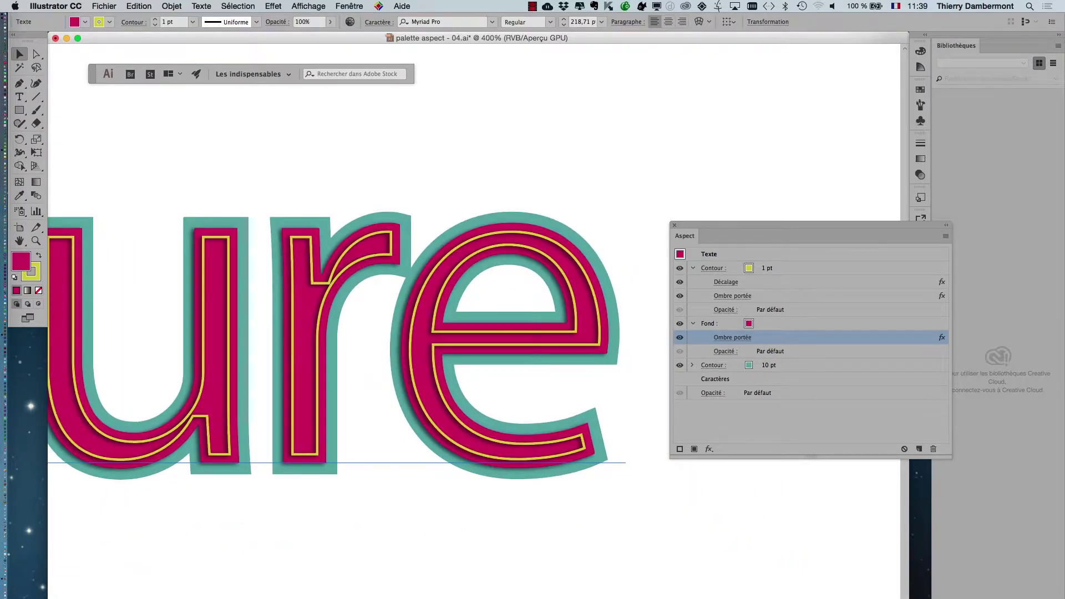
Save the document as a new Illustrator file named palette aspect - 05.ai with the default Illustrator CC options.
click(104, 6)
click(133, 98)
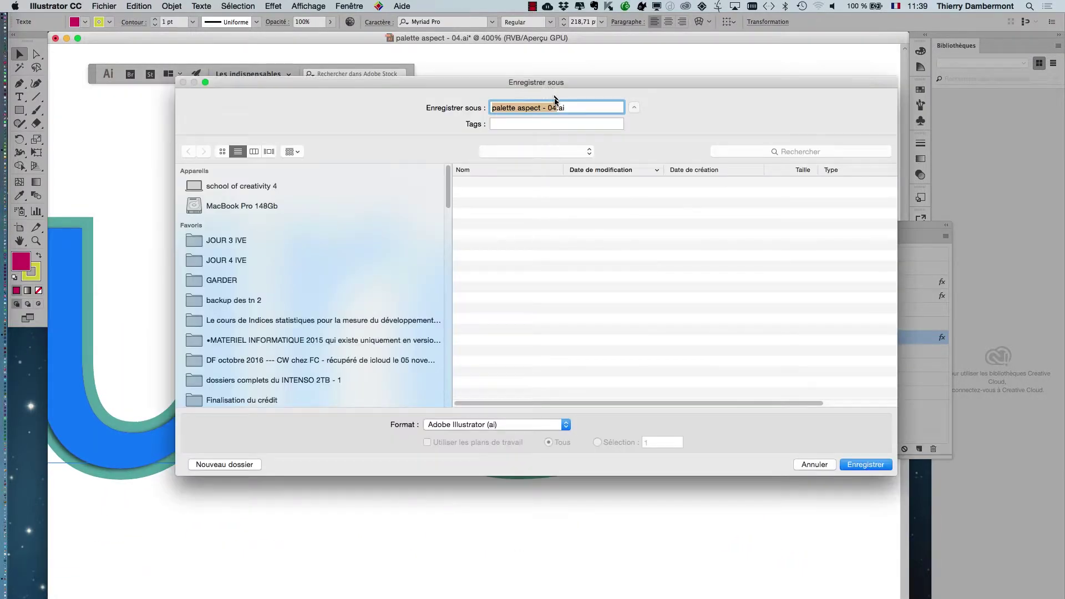
click(557, 105)
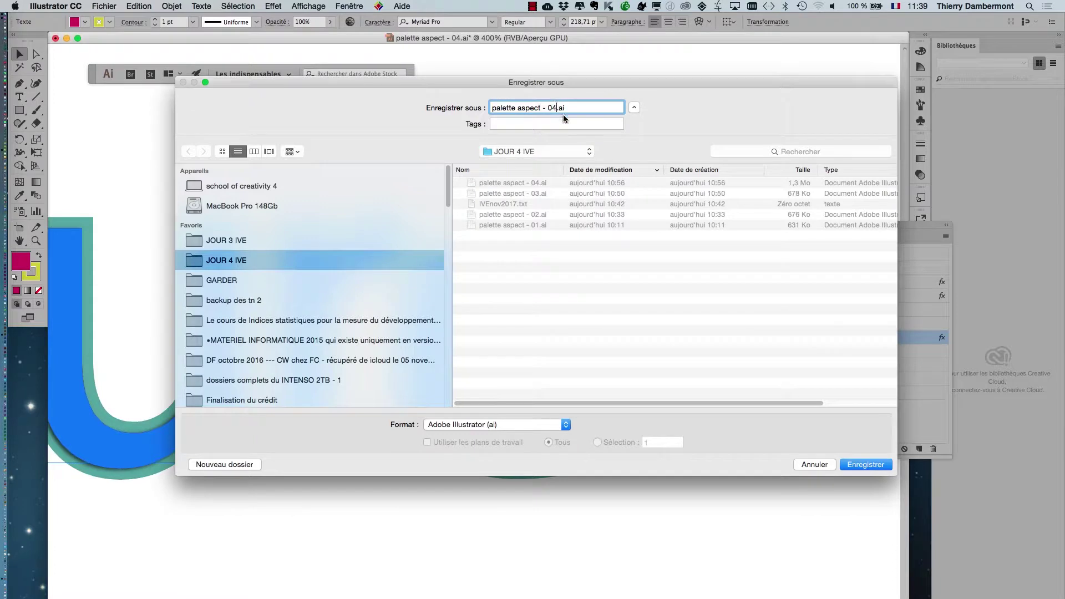
key(BackSpace)
text(5)
click(865, 464)
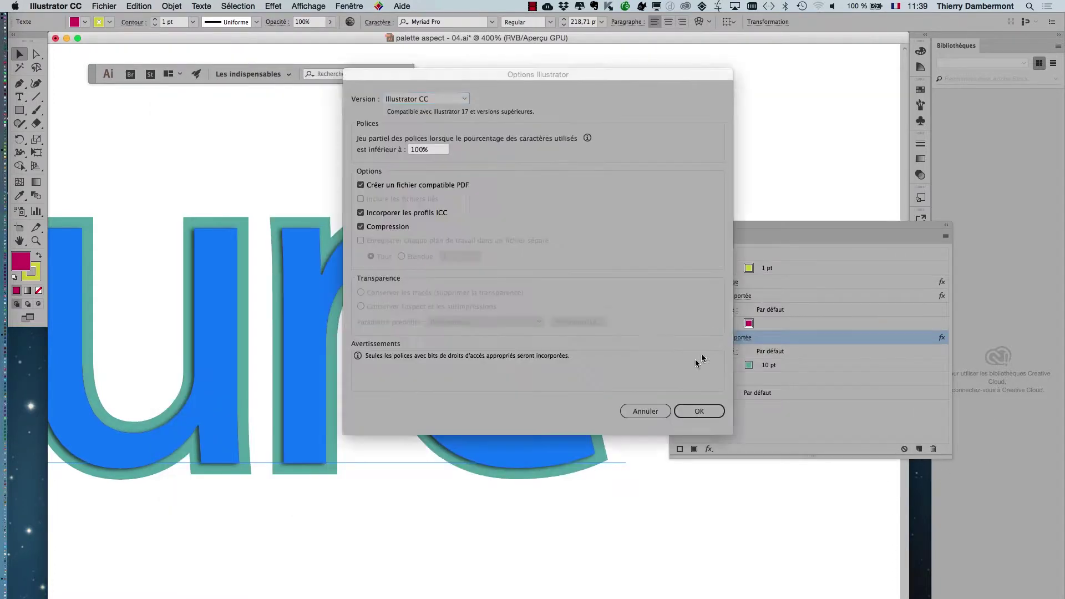
click(702, 413)
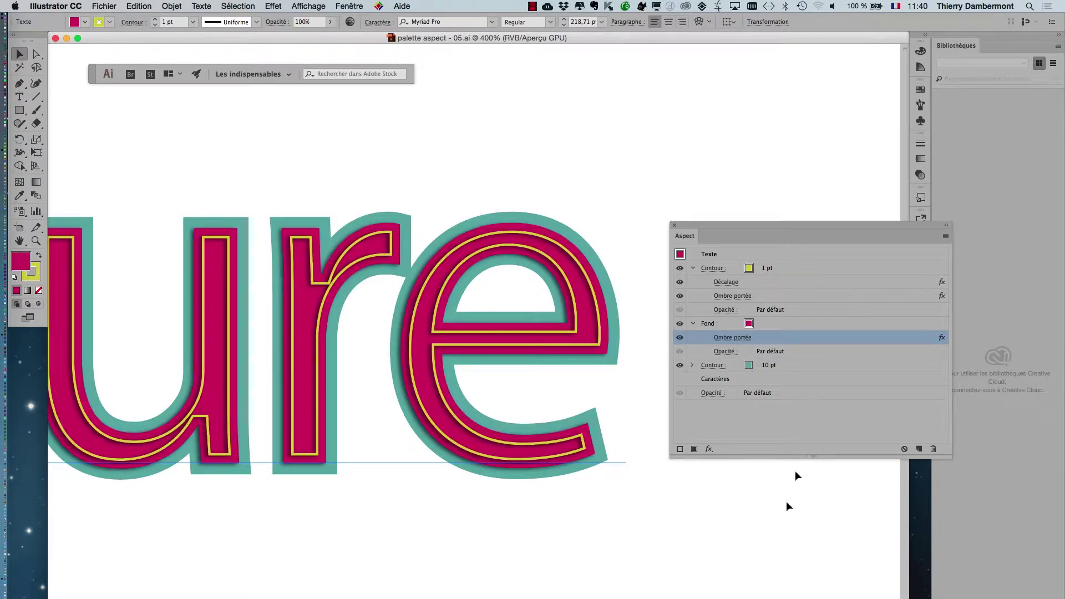
Open the swatches for the text fill and display them as large thumbnails.
click(797, 327)
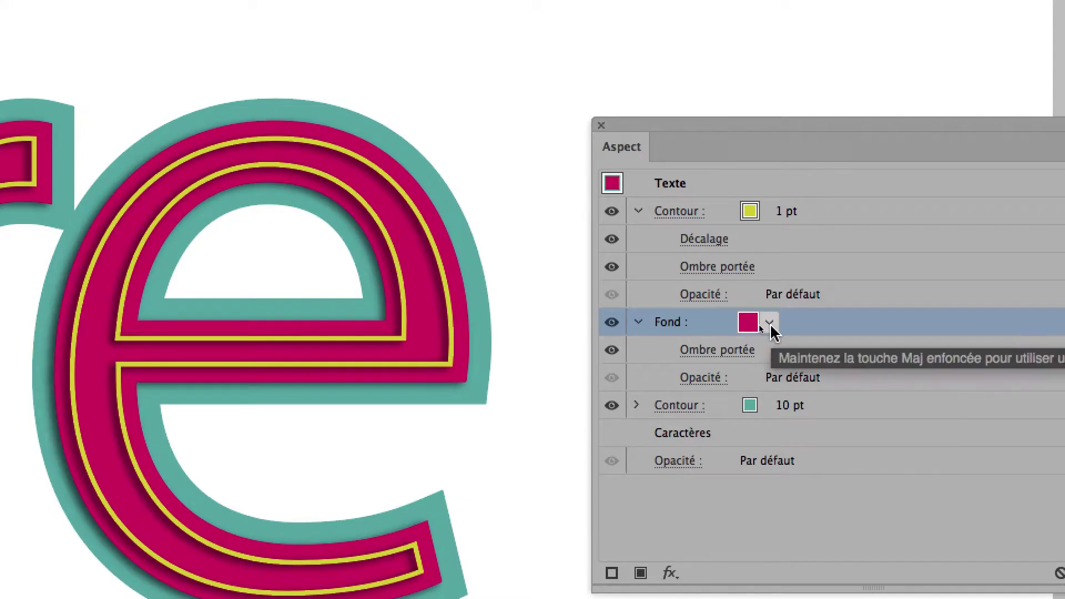
click(769, 323)
click(769, 331)
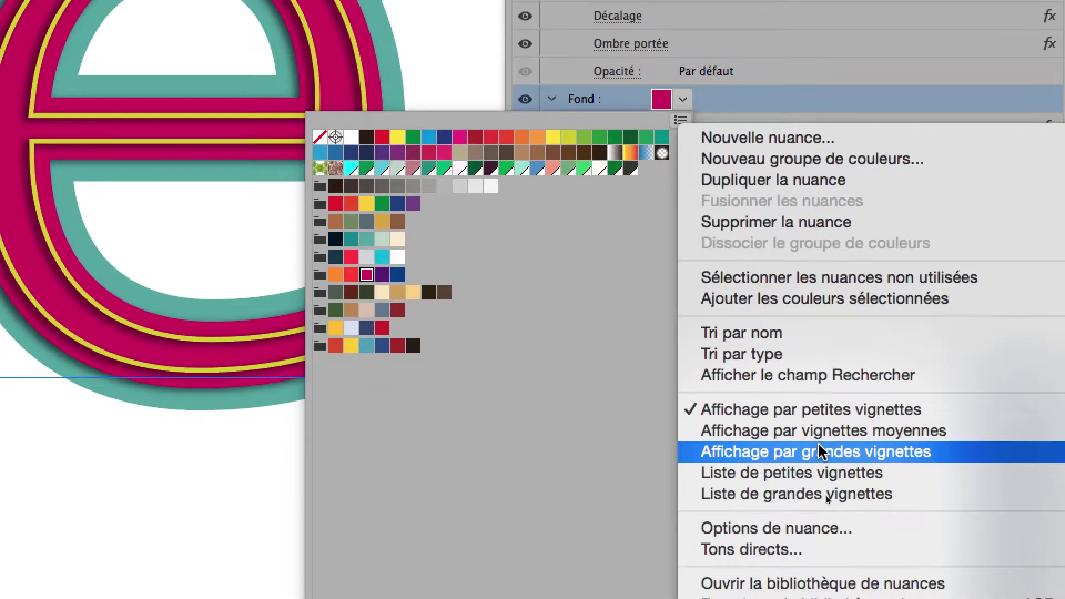
click(814, 448)
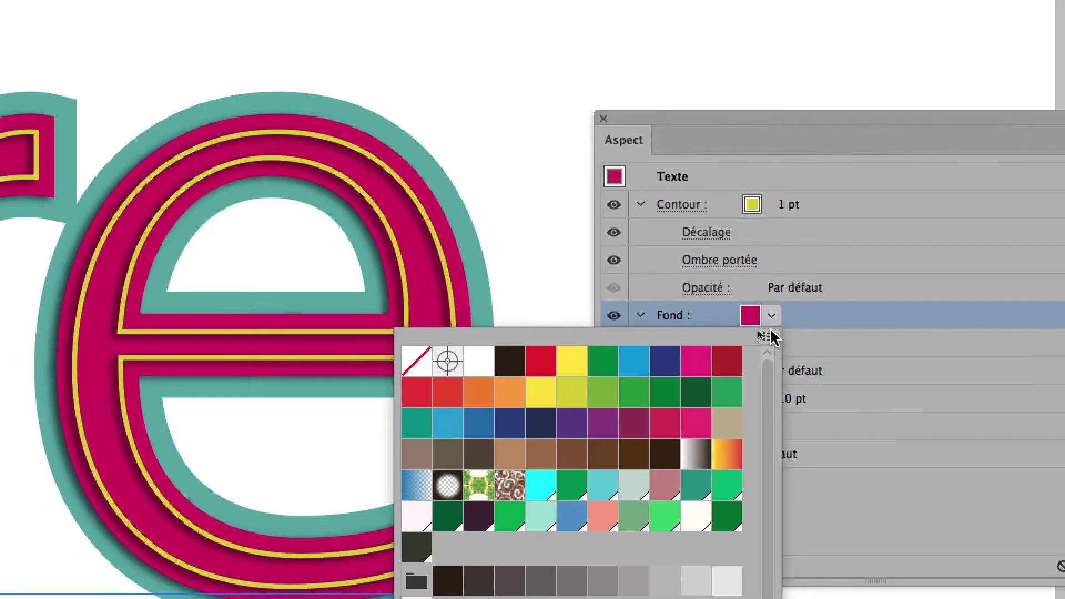
click(769, 348)
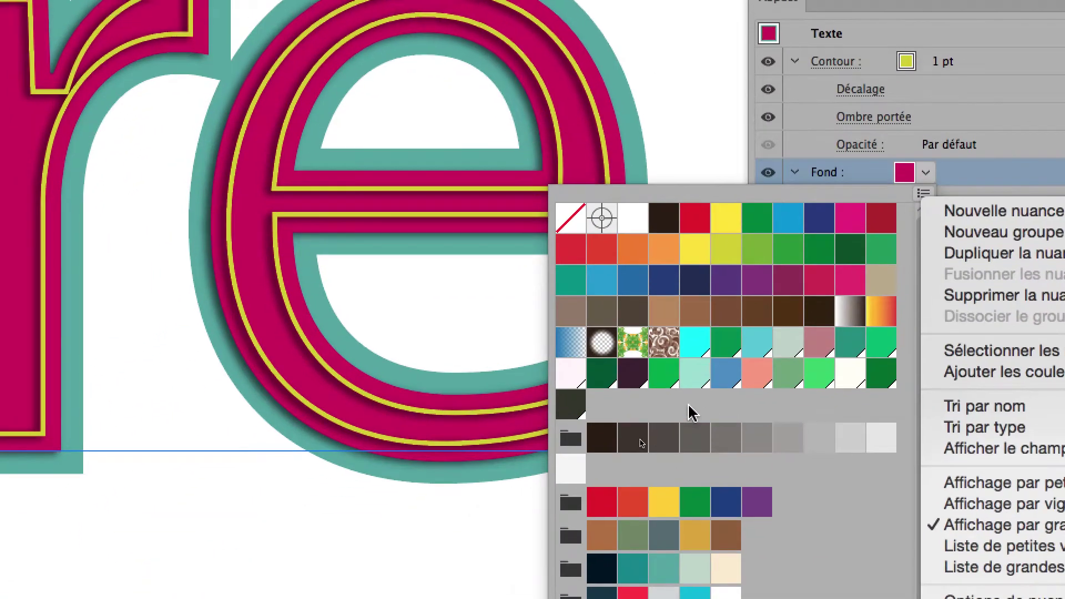
click(848, 320)
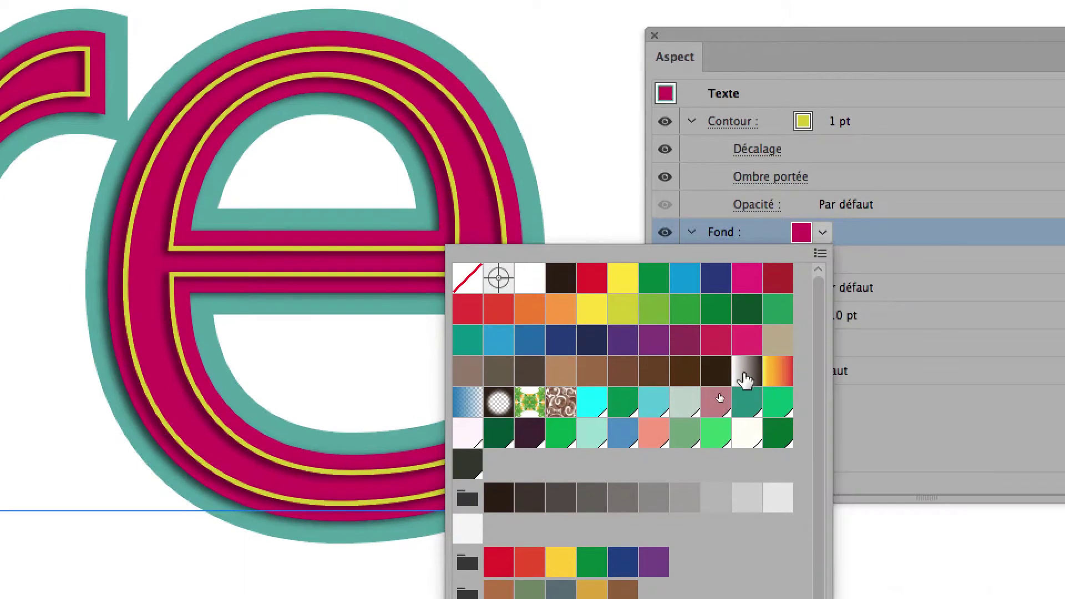
Try the white-to-black, yellow-to-red and blue-to-transparent gradient swatches on the text fill.
click(745, 379)
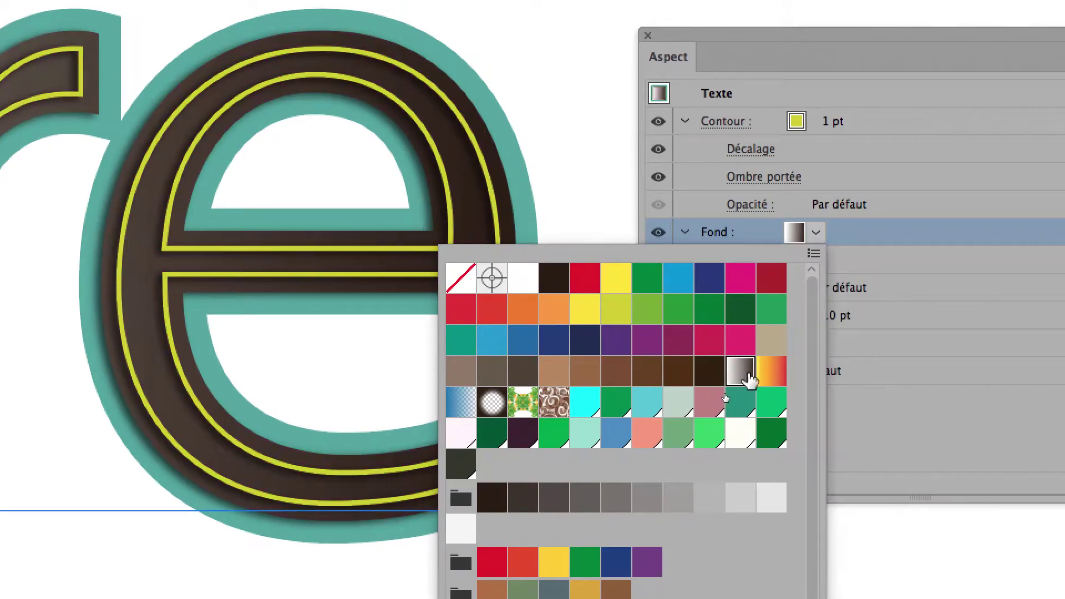
click(772, 379)
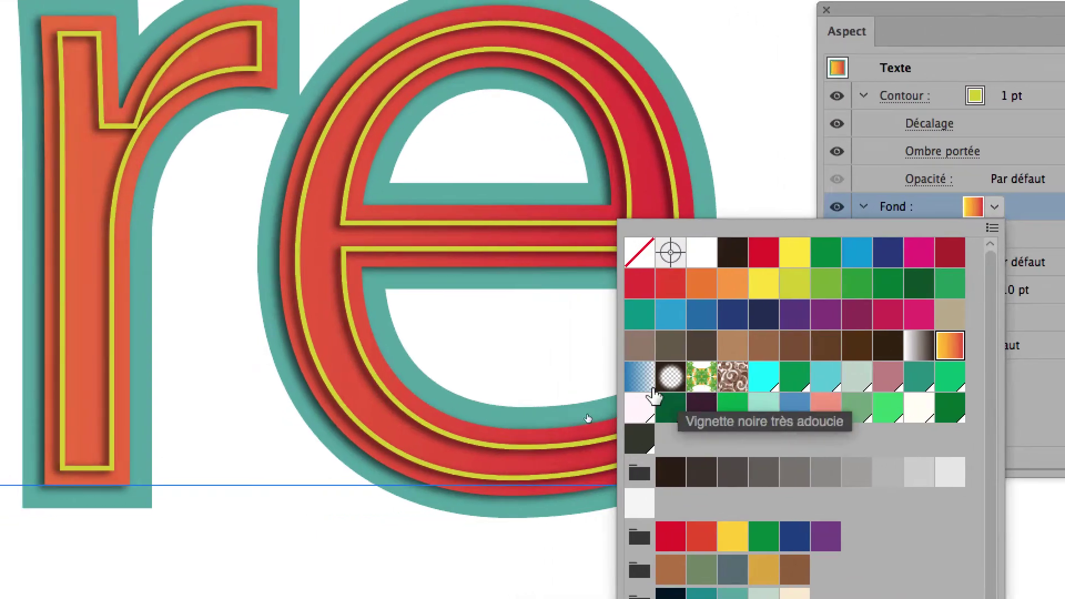
click(652, 390)
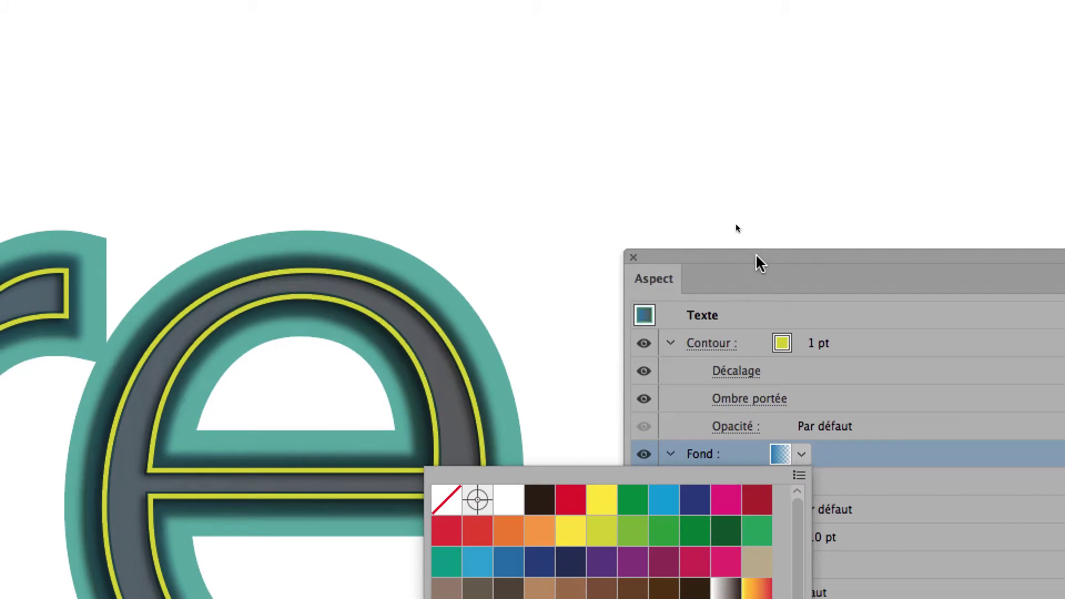
click(737, 229)
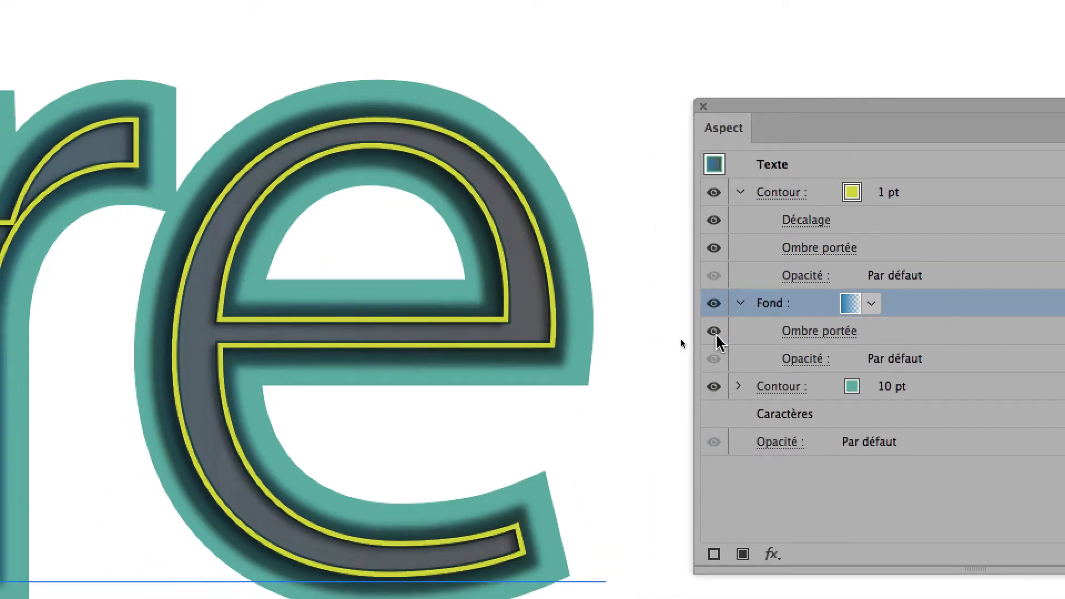
Hide and show the fill's Ombre portée effect to compare the semi-transparent gradient with and without the shadow.
click(714, 331)
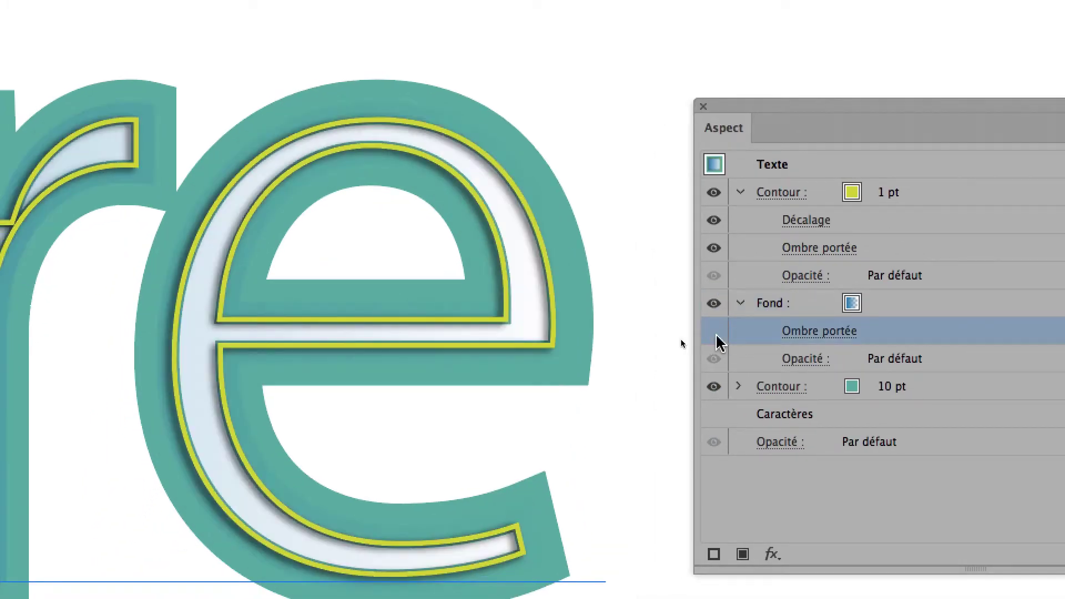
click(716, 332)
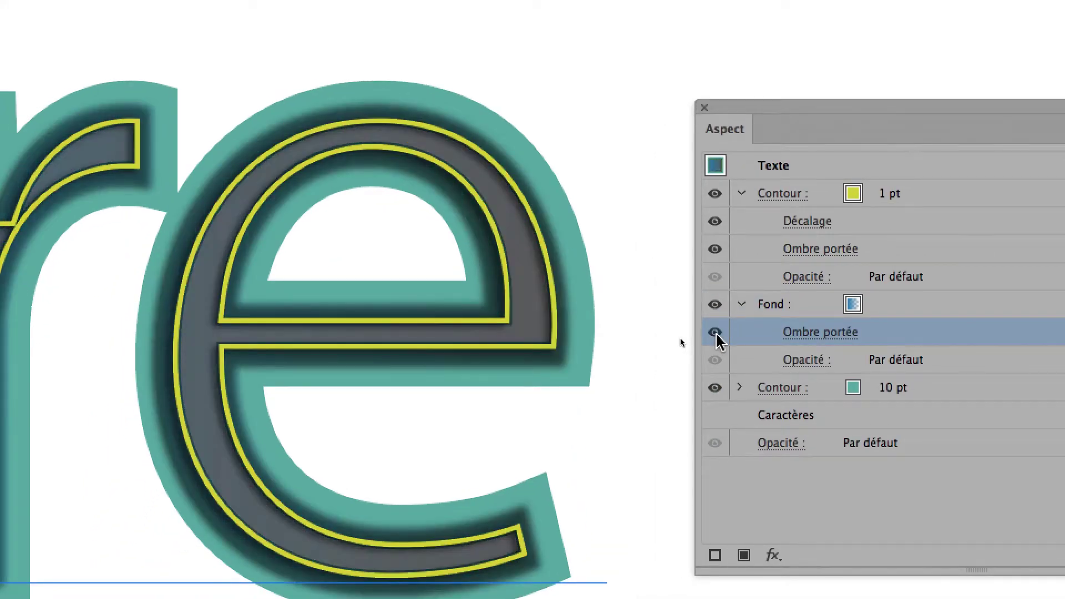
click(715, 332)
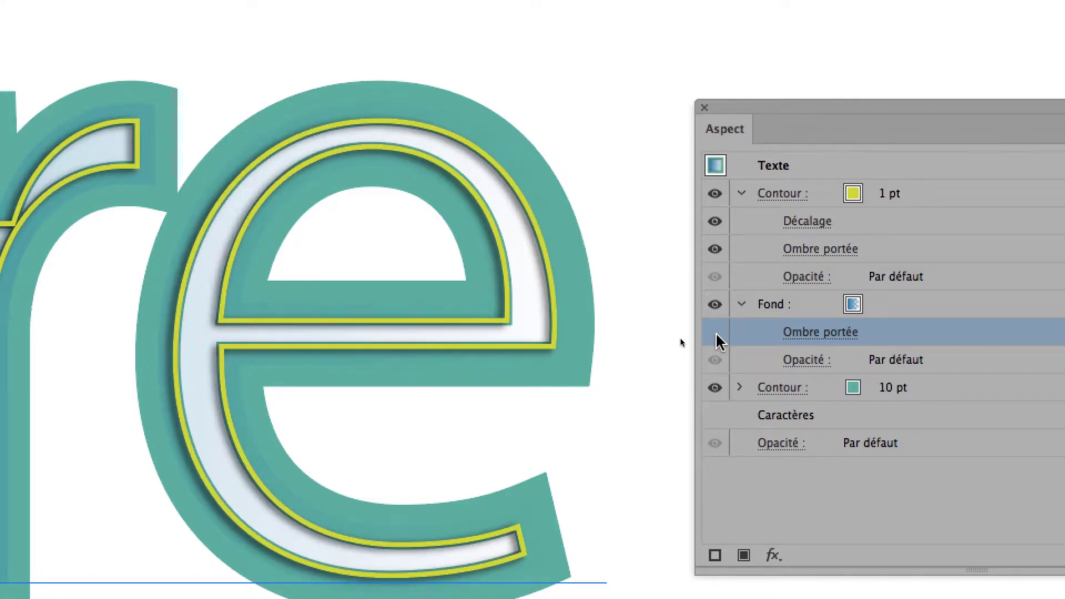
click(716, 333)
Apply the white-to-black gradient swatch to the text fill.
click(872, 307)
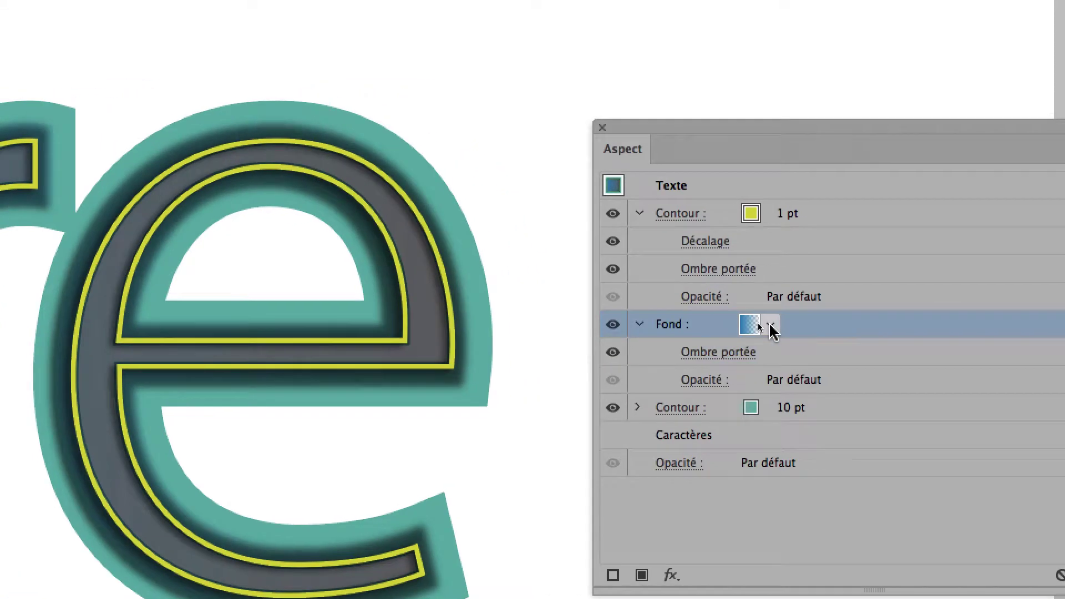
click(771, 329)
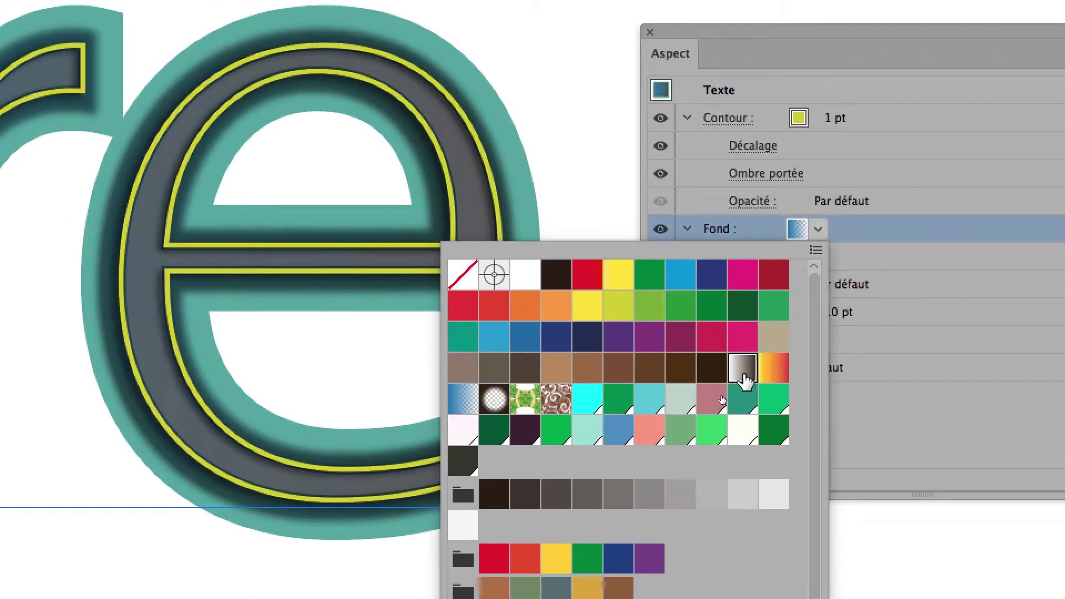
click(743, 377)
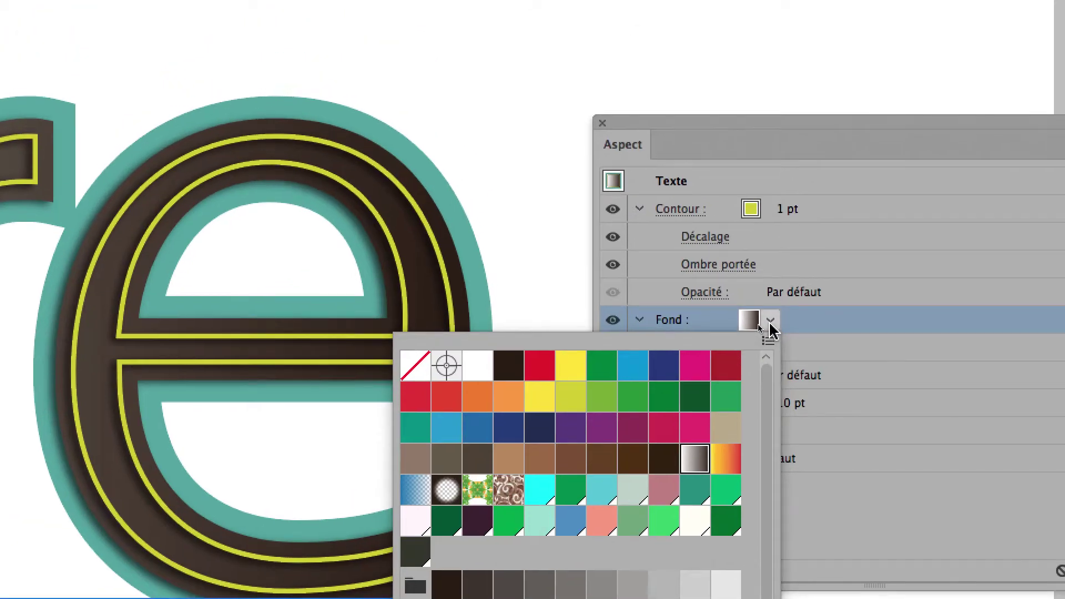
click(818, 229)
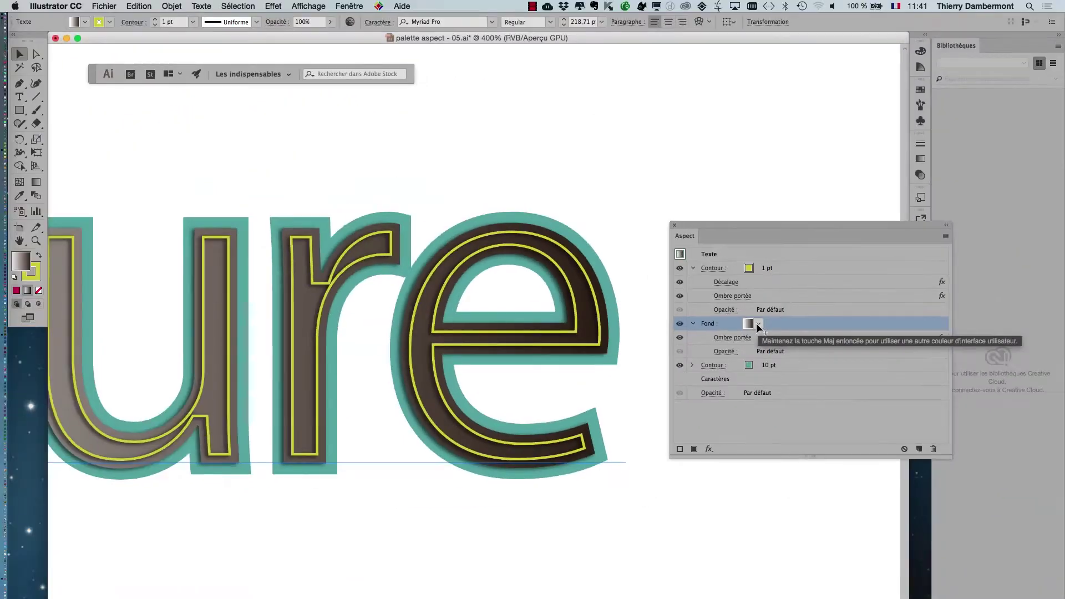
scroll(372, 401, down, 3)
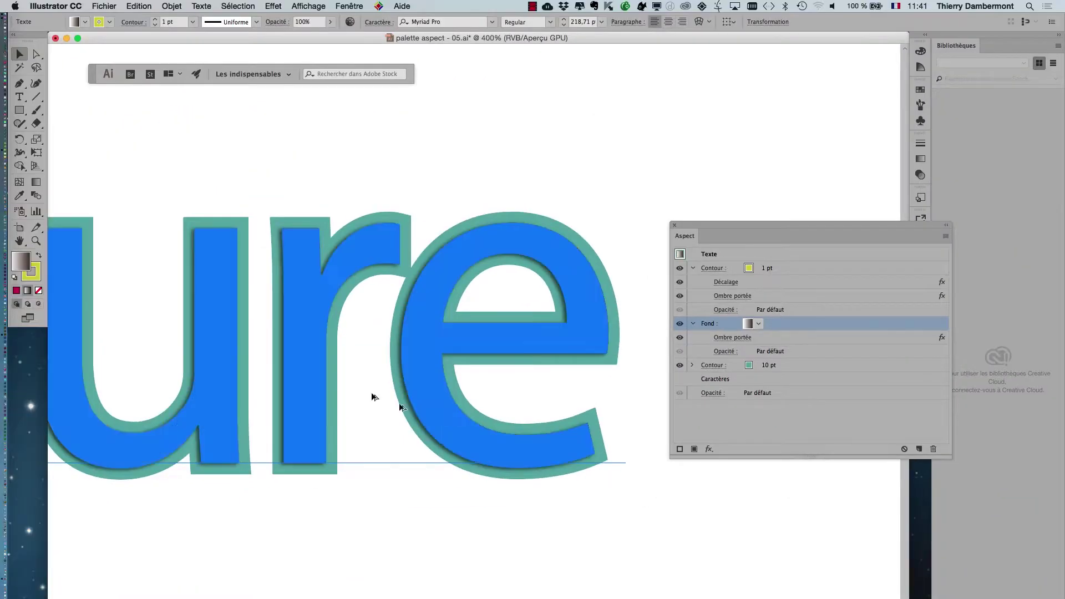
Try the Gradient tool on the text fill, redrawing the gradient along several diagonal directions across the word "nature".
scroll(373, 409, down, 2)
scroll(405, 414, down, 1)
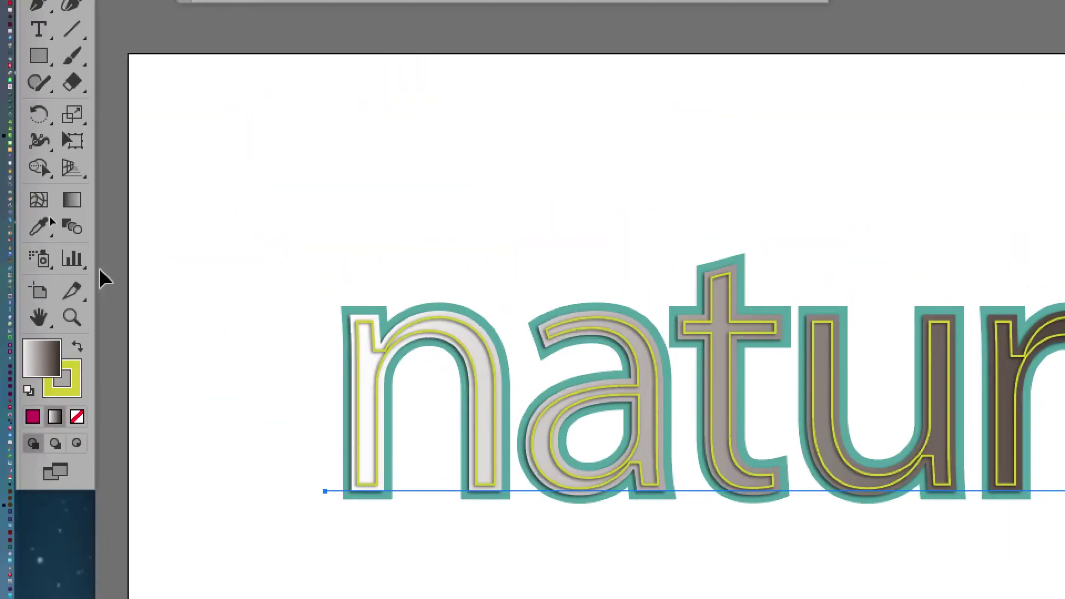
click(81, 248)
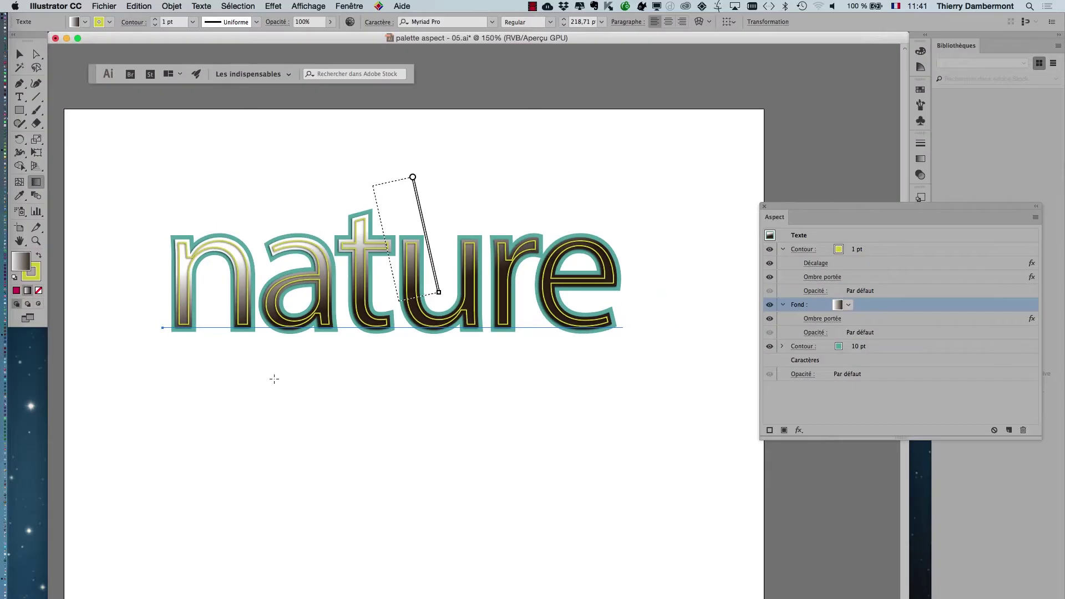
drag(373, 414, 537, 167)
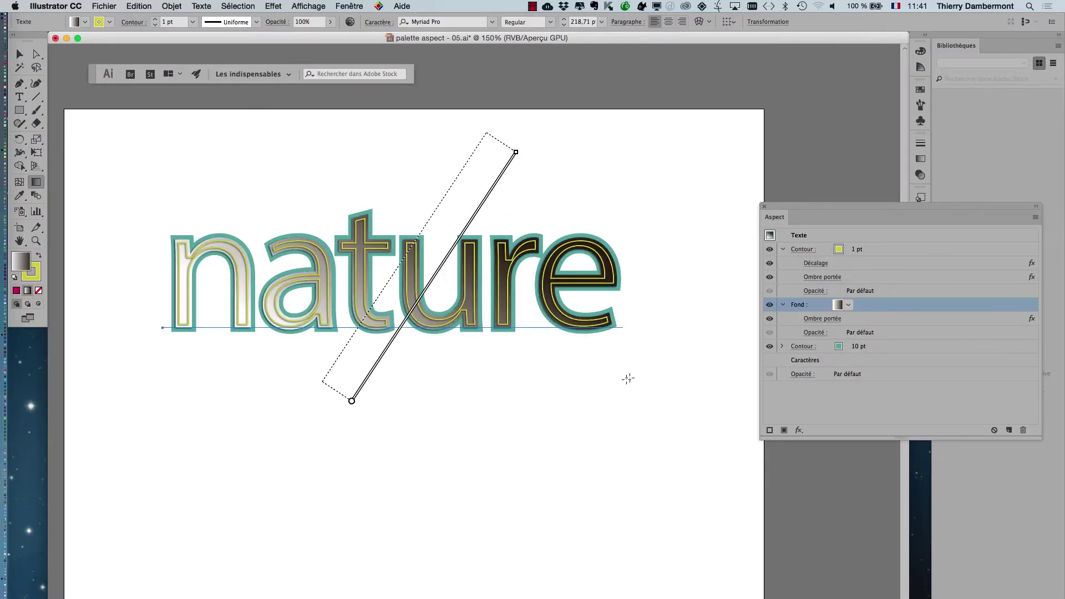
drag(663, 366, 372, 198)
drag(344, 257, 344, 257)
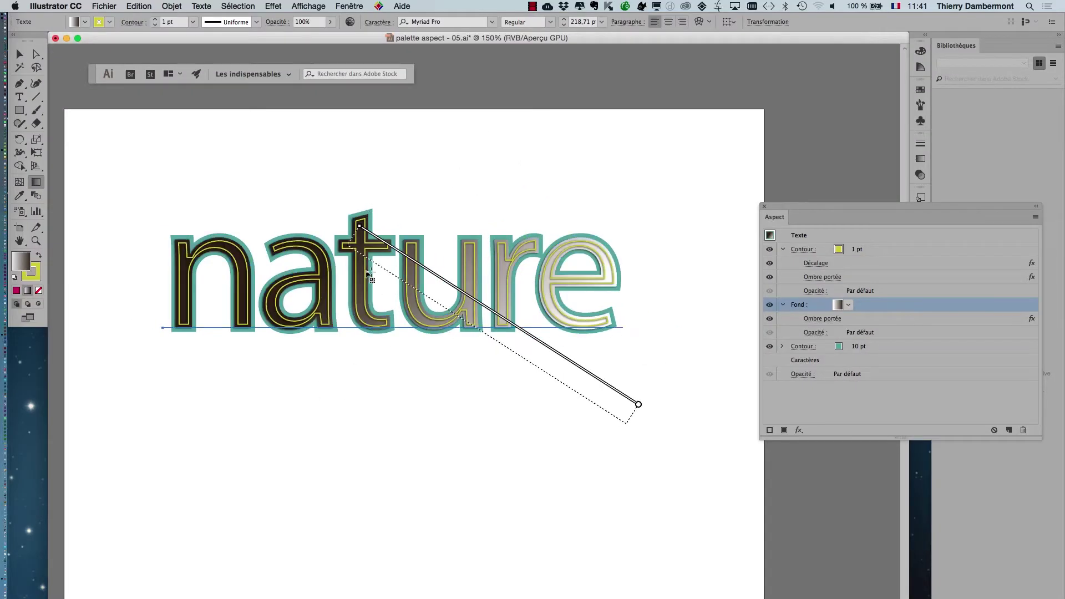
mouse_move(606, 160)
mouse_down()
mouse_move(588, 166)
mouse_move(405, 478)
mouse_up()
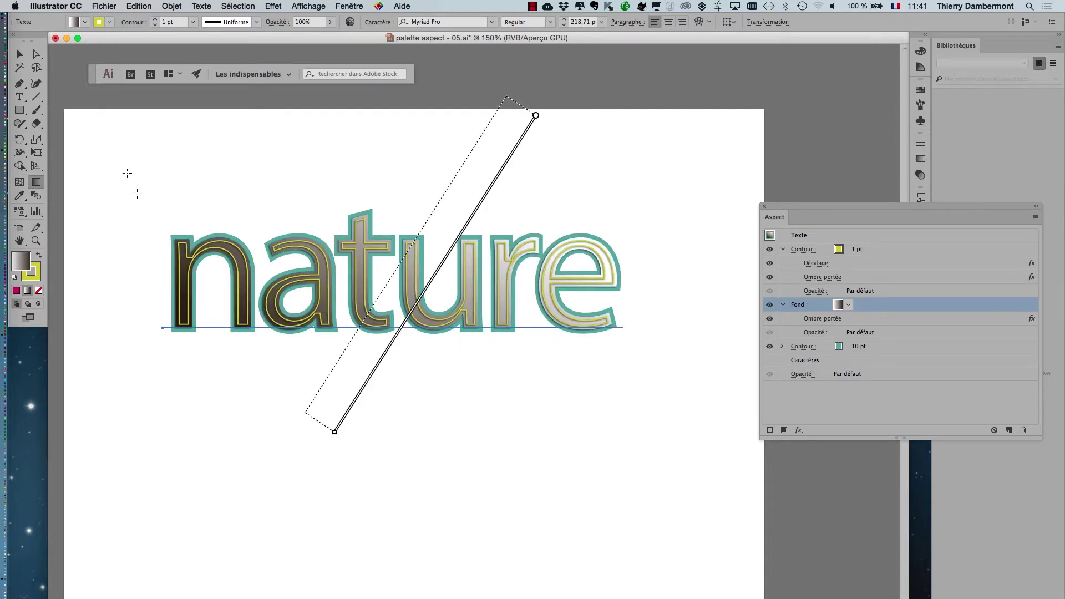
Try a nearly horizontal white-to-black gradient spanning the full width of the word "nature".
drag(151, 289, 666, 294)
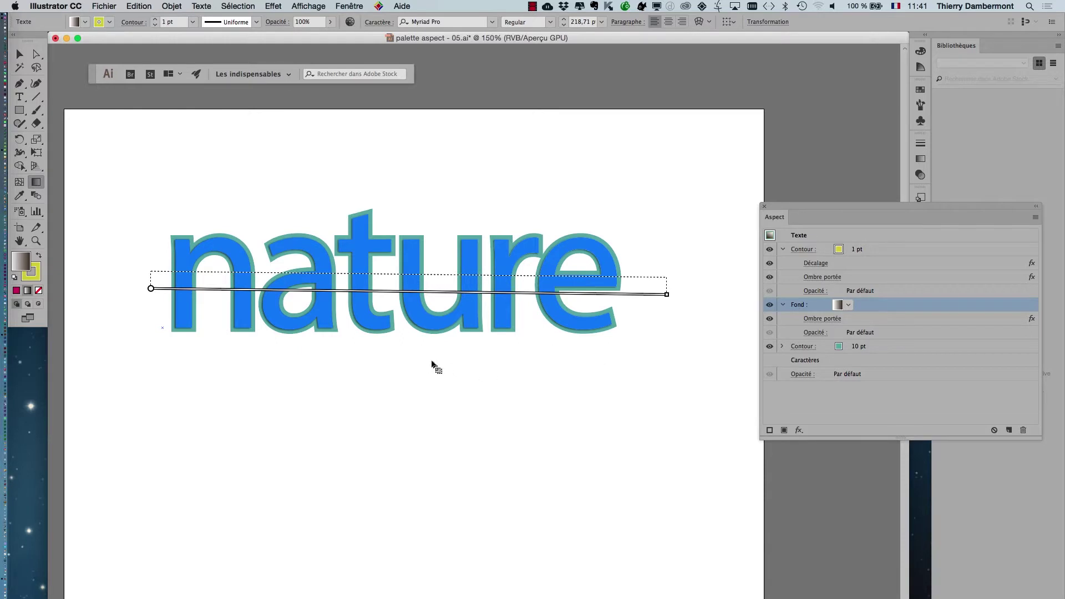
drag(435, 366, 434, 366)
key(super+z)
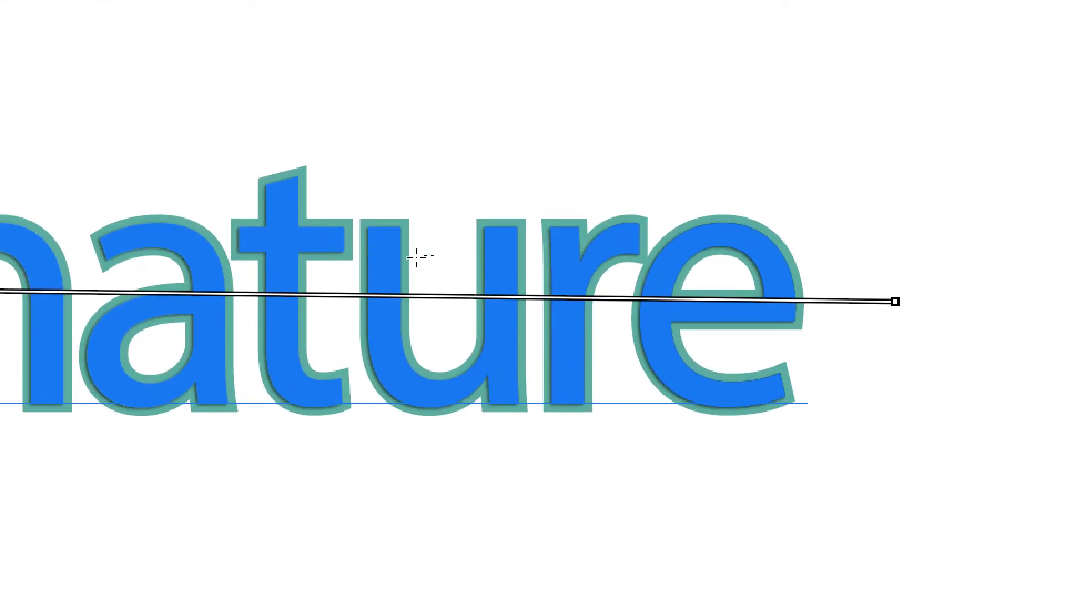
Redraw the fill gradient as a short vertical transition from white above to black below, and move the Aspect panel clear of the text.
drag(489, 247, 491, 312)
drag(421, 288, 422, 322)
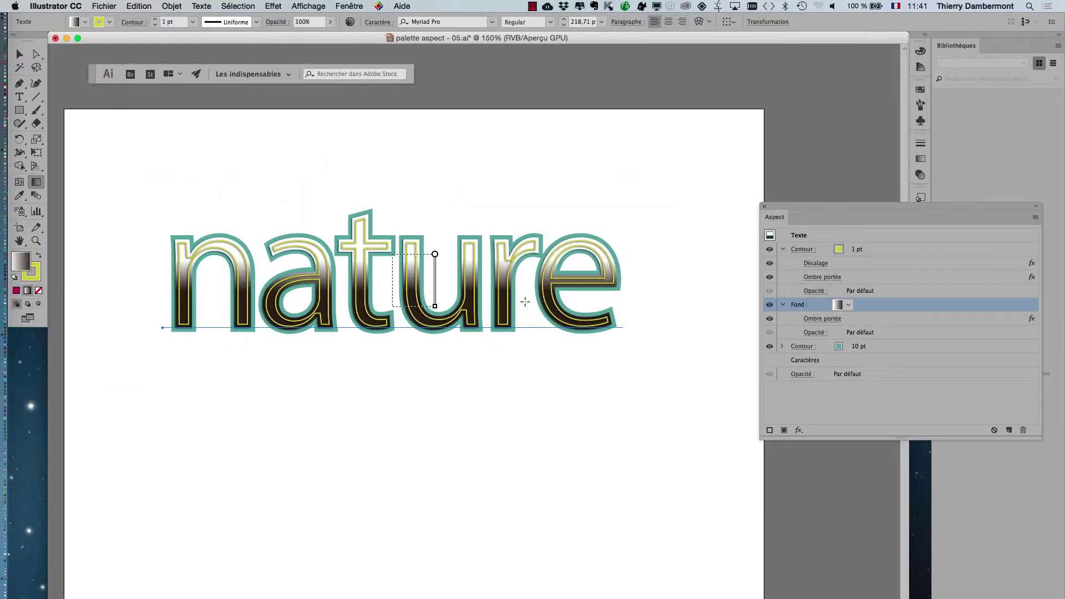
scroll(497, 292, up, 1)
drag(788, 214, 917, 262)
drag(333, 366, 457, 328)
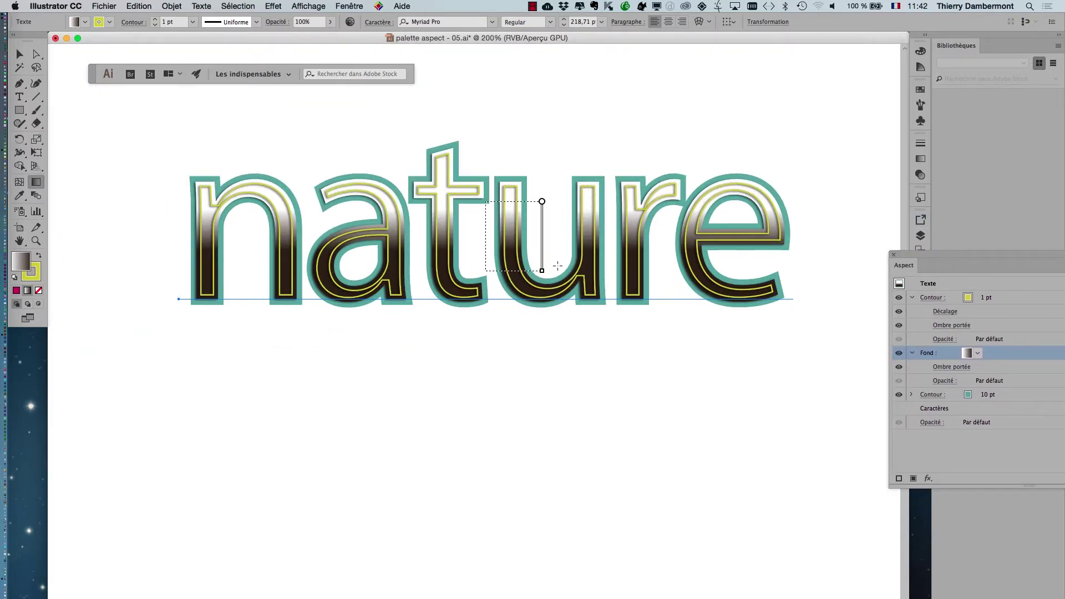
Reverse the short vertical gradient to black above white, then restore white above black with slightly different transition spans.
drag(558, 265, 559, 214)
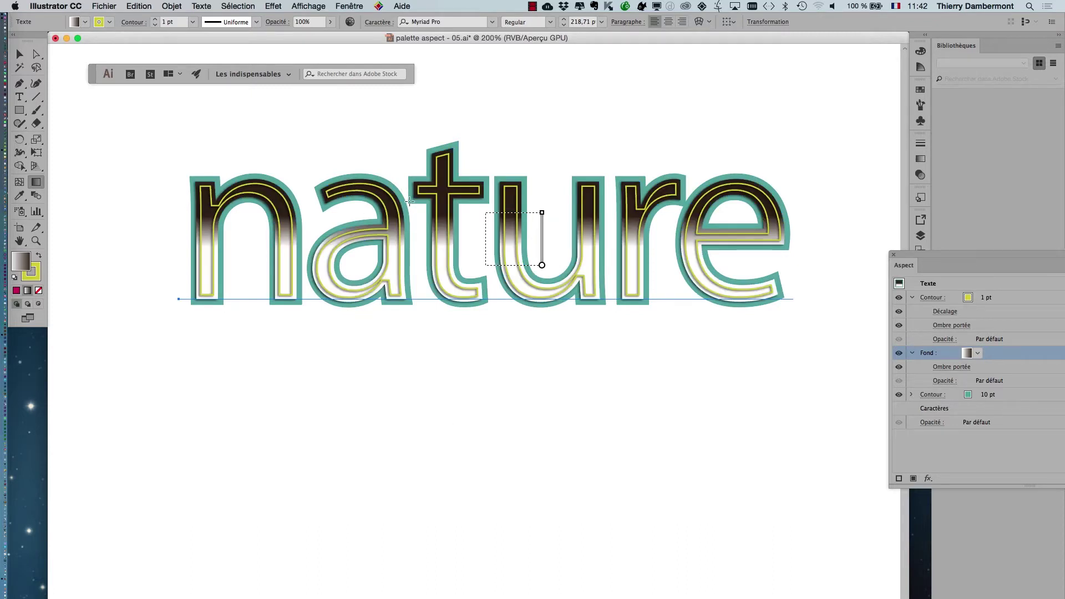
drag(419, 212, 419, 264)
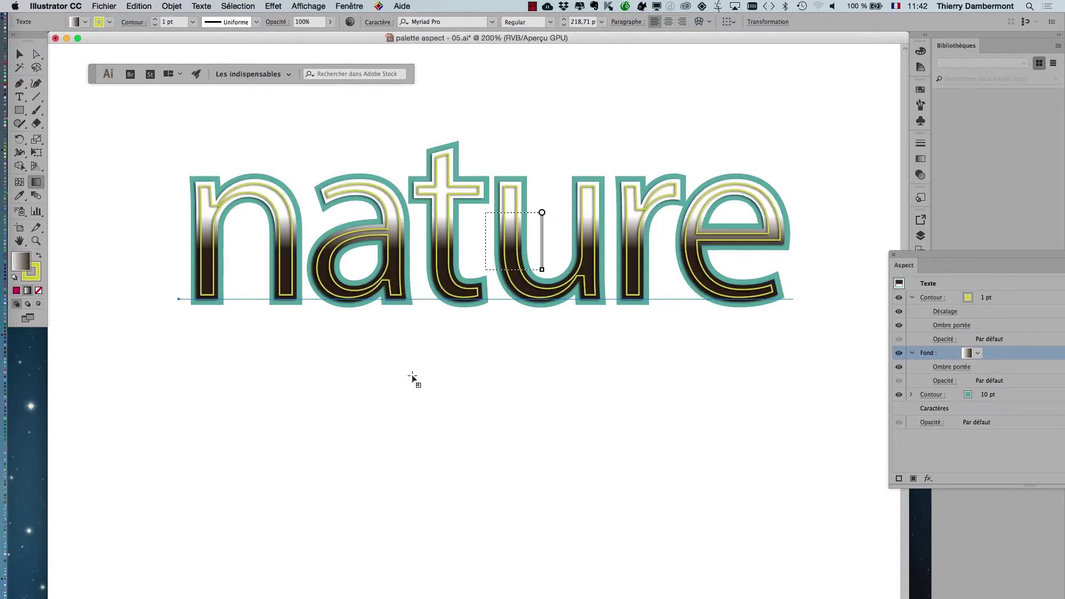
drag(401, 187, 402, 225)
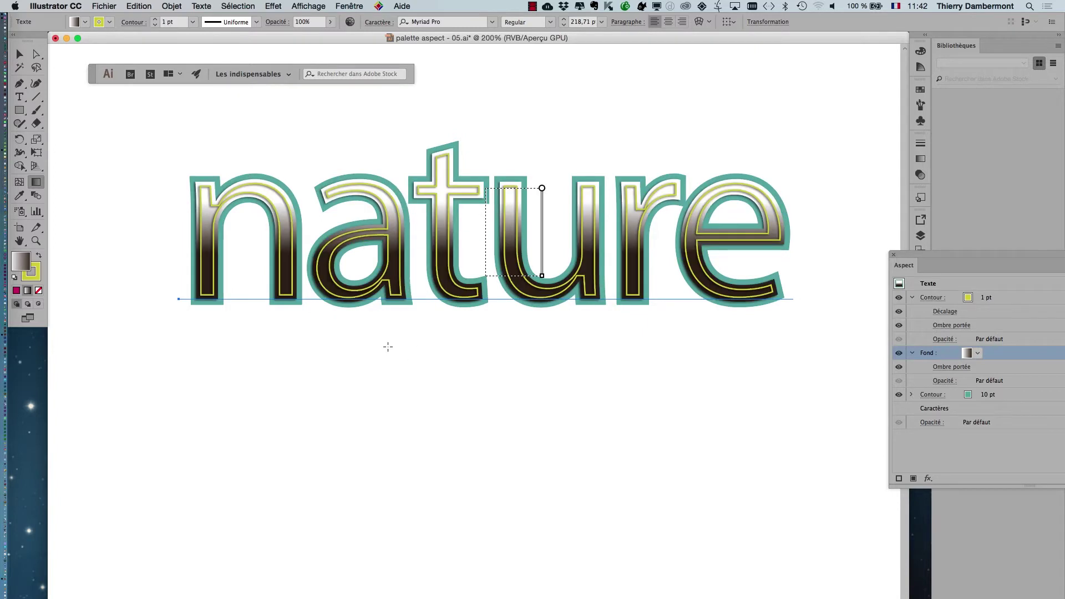
Try longer vertical gradients on the text fill, starting above or partway down the letters and ending well below the baseline.
drag(400, 161, 409, 361)
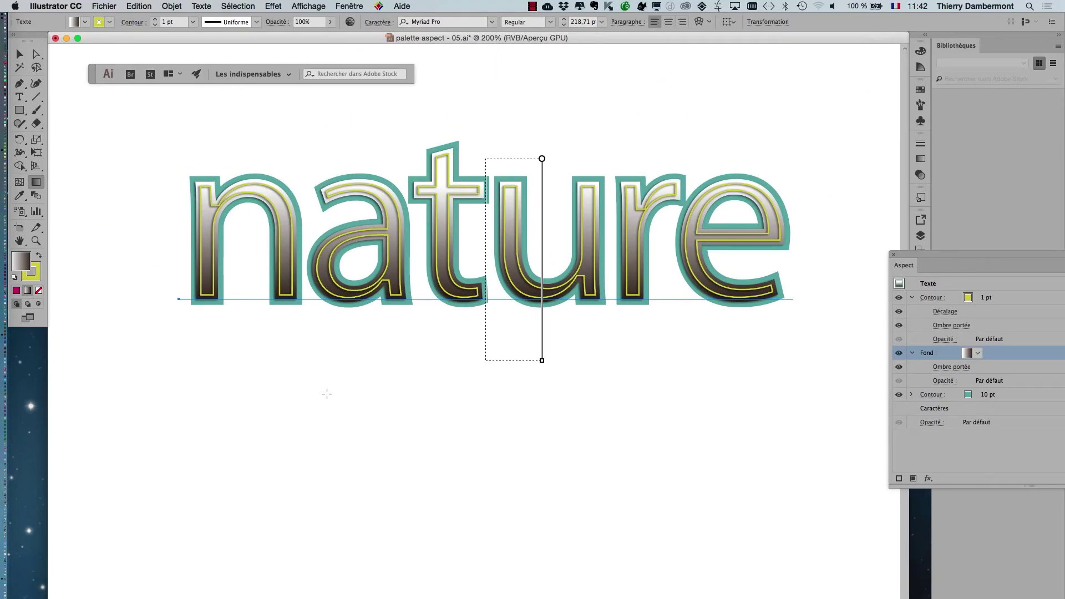
scroll(354, 342, up, 2)
scroll(382, 331, up, 1)
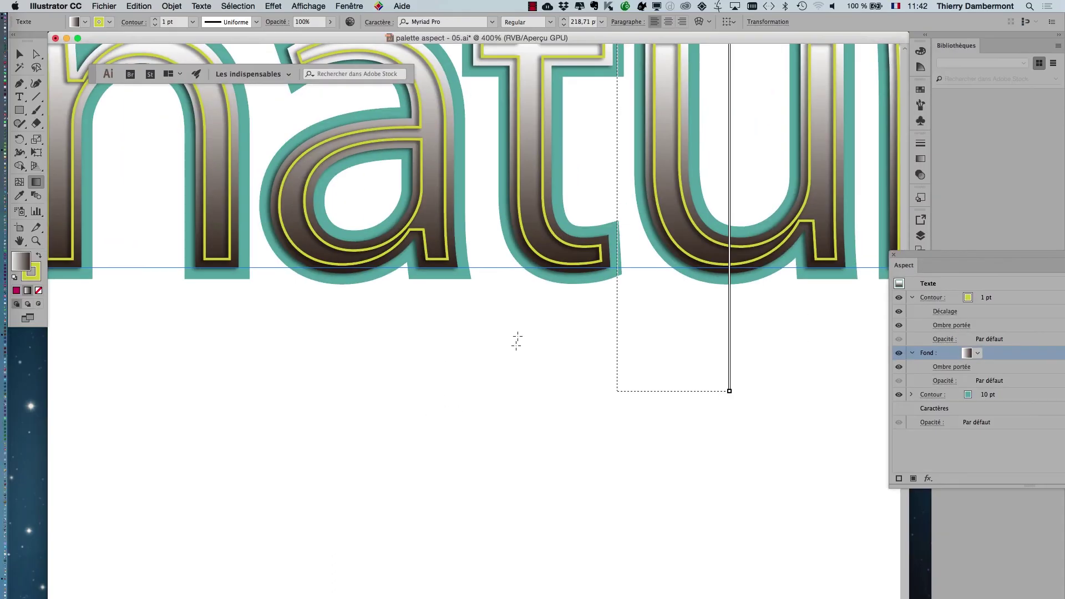
drag(483, 143, 489, 497)
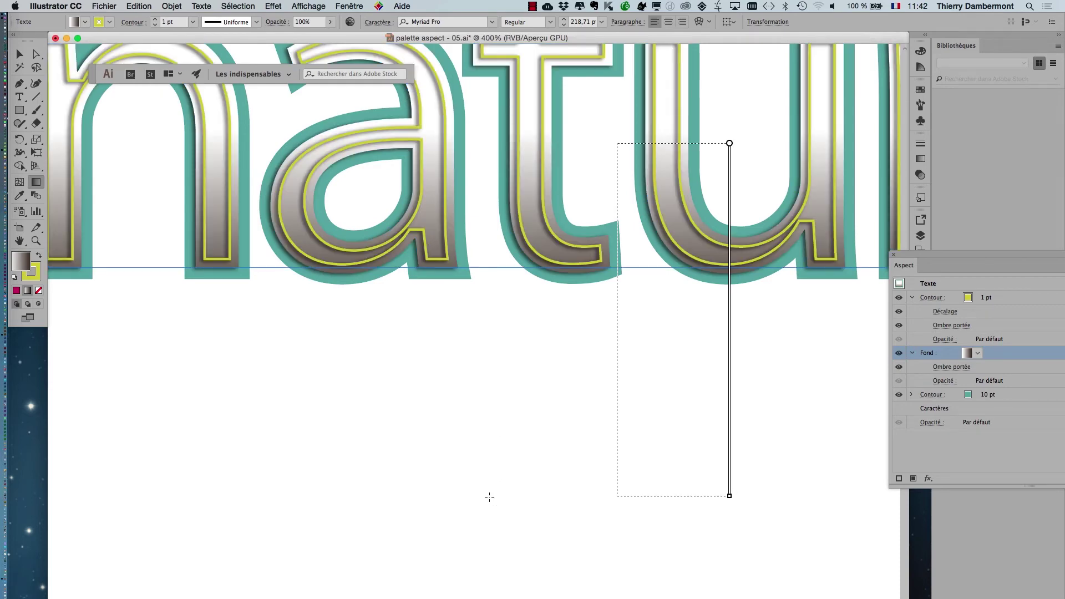
Redraw the fill gradient vertically with differing spans, finishing with white just above the letters fading to black slightly above the baseline.
scroll(460, 490, down, 4)
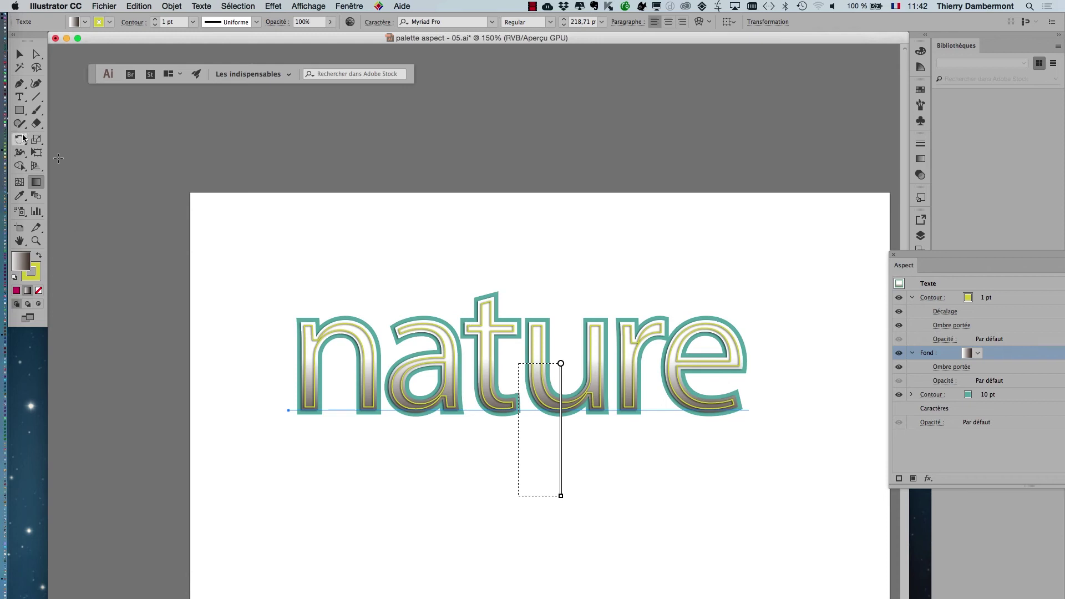
drag(413, 287, 442, 564)
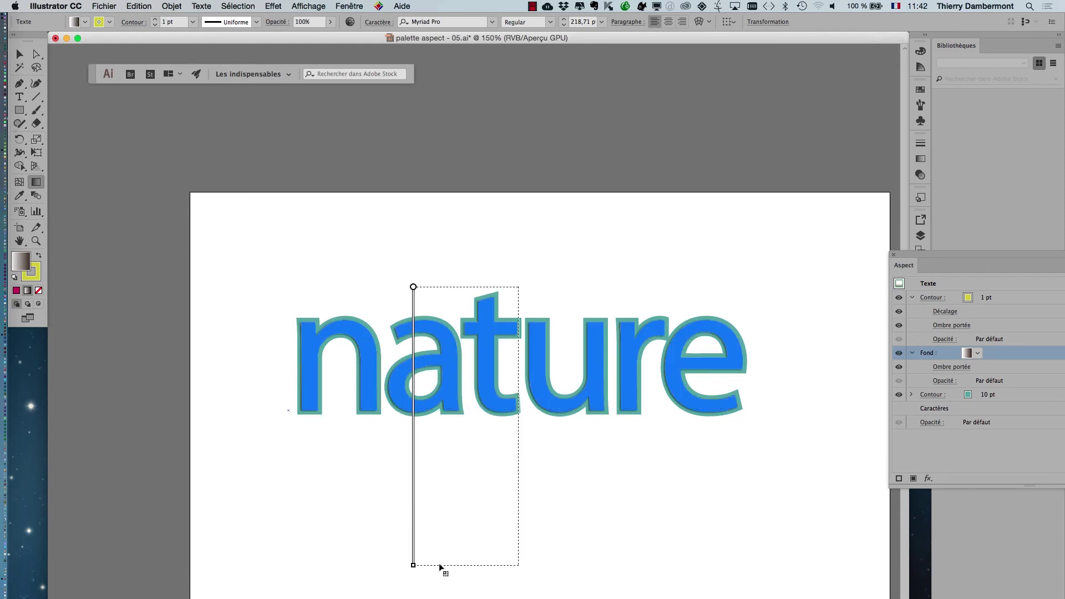
mouse_move(635, 272)
mouse_down()
mouse_move(657, 475)
mouse_move(773, 475)
mouse_move(831, 496)
mouse_up()
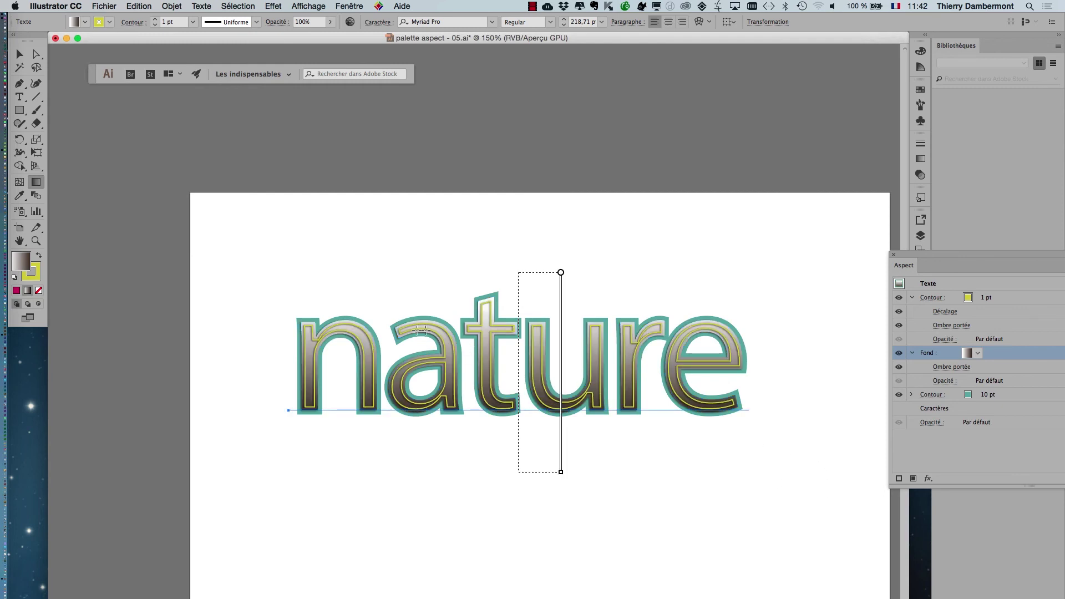
drag(413, 306, 416, 387)
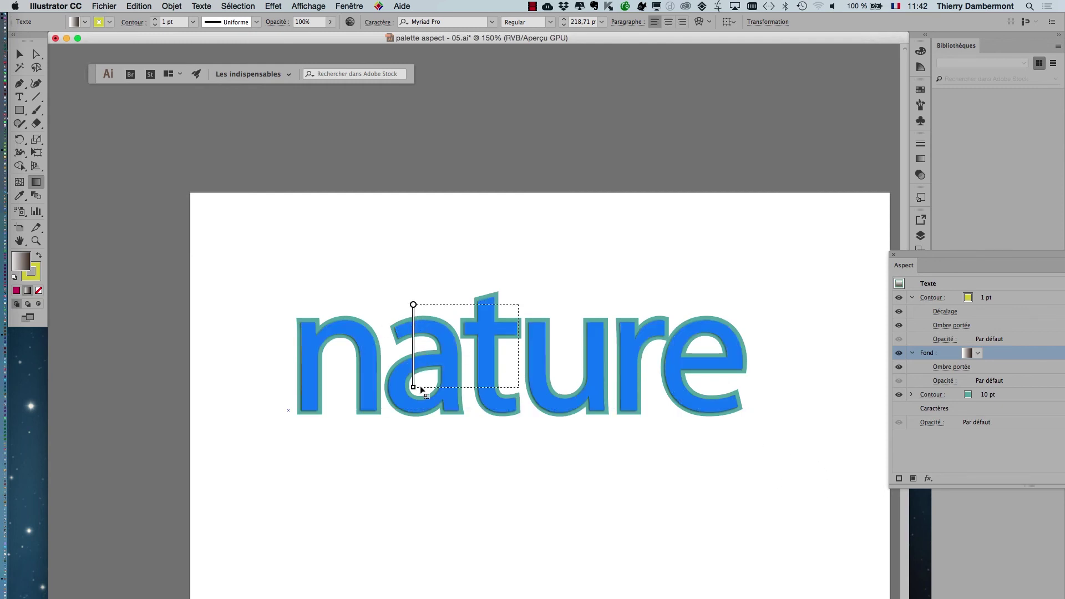
key(super)
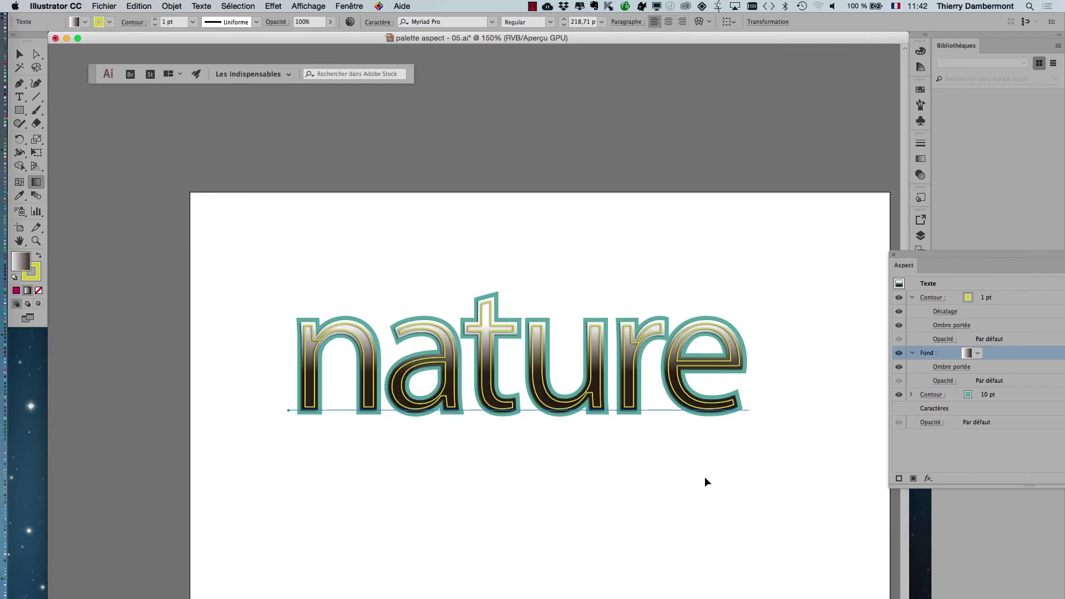